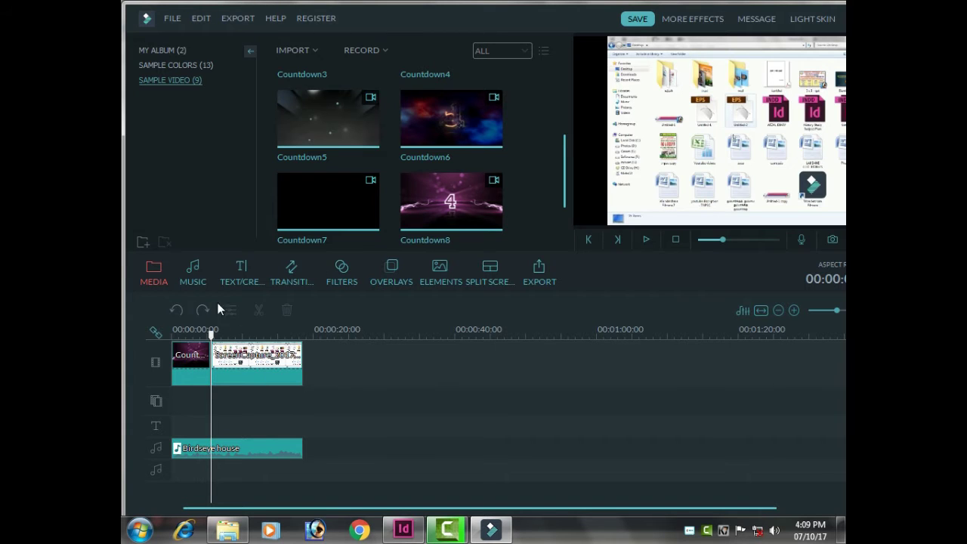
# - Delete the Birdseye house music clip and the countdown clip from the timeline
pyautogui.click(245, 454)
pyautogui.press('Delete')
pyautogui.click(194, 365)
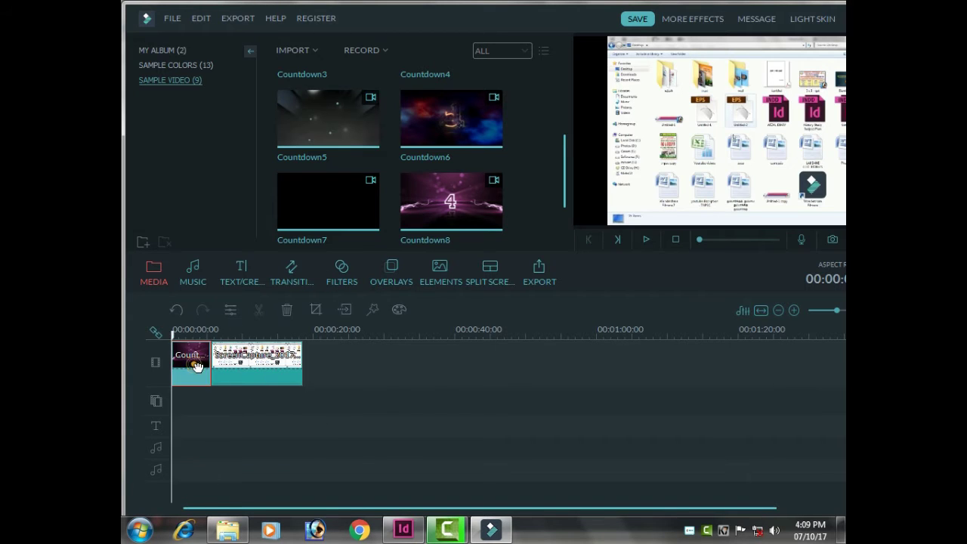
pyautogui.press('Delete')
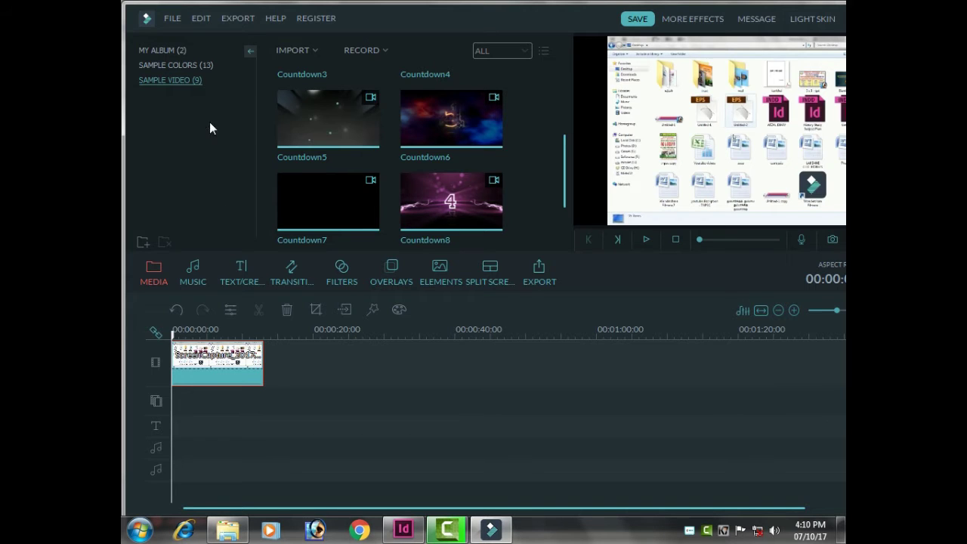
pyautogui.moveTo(565, 182); pyautogui.dragTo(569, 220)
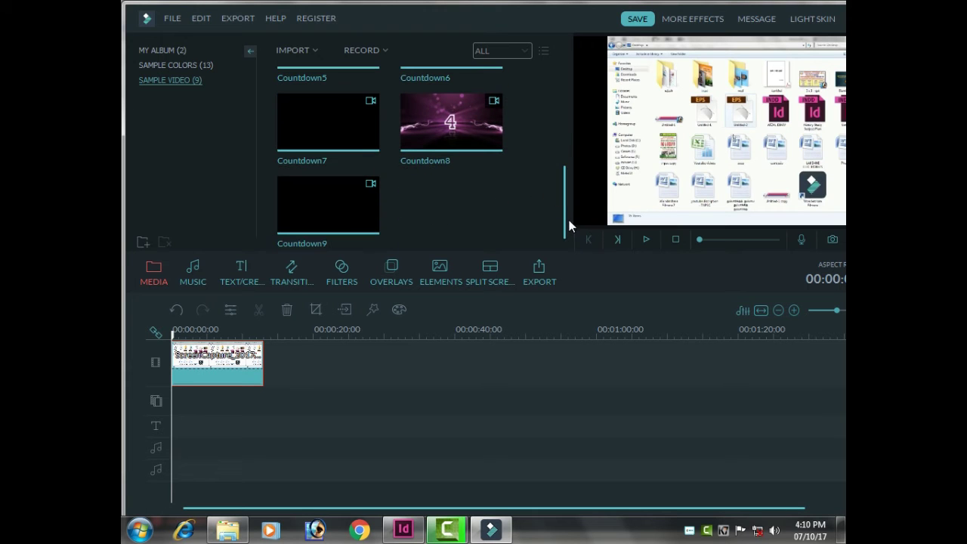
pyautogui.click(195, 284)
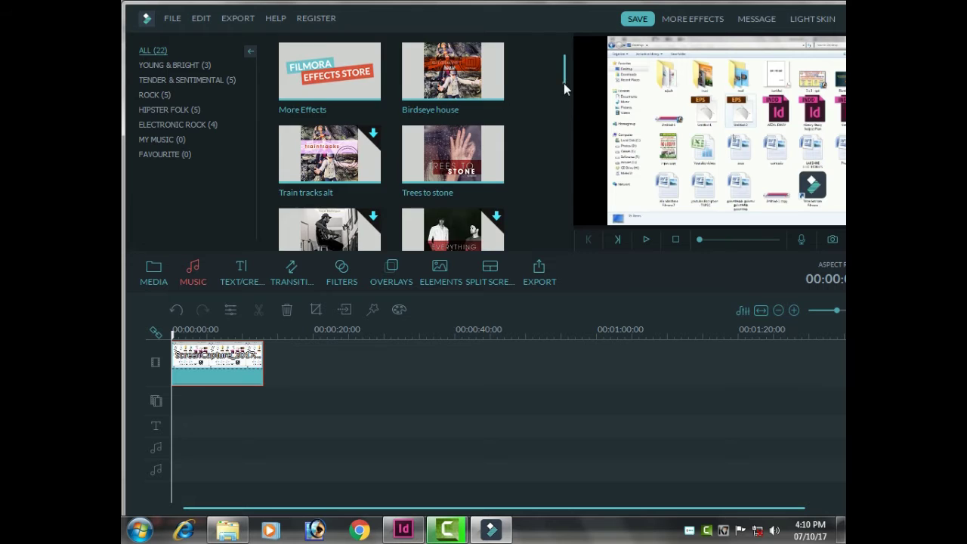
pyautogui.moveTo(564, 83); pyautogui.dragTo(565, 121)
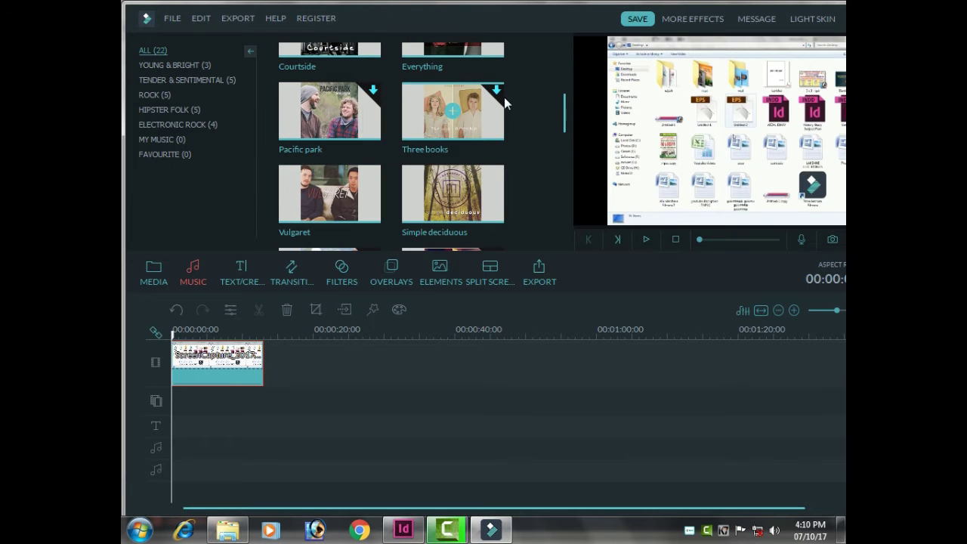
pyautogui.moveTo(564, 113); pyautogui.dragTo(563, 63)
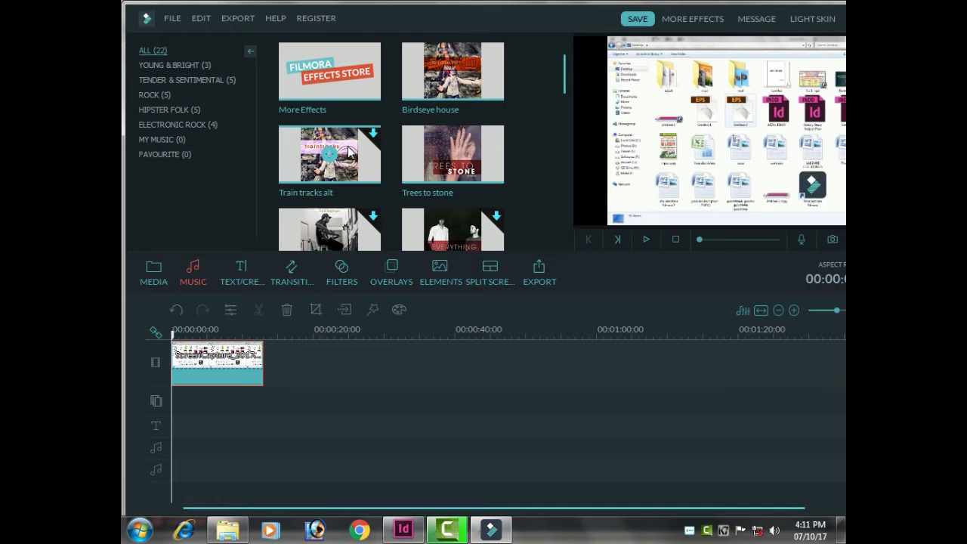
# - Add the Love & Arrow Lower 3rd title to the text track at the start of the timeline
pyautogui.click(241, 279)
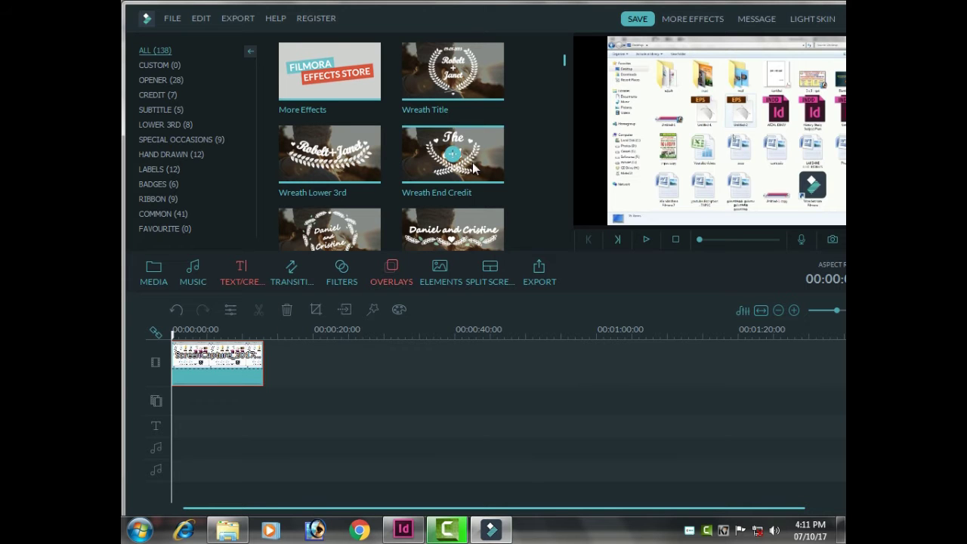
pyautogui.moveTo(566, 61); pyautogui.dragTo(565, 120)
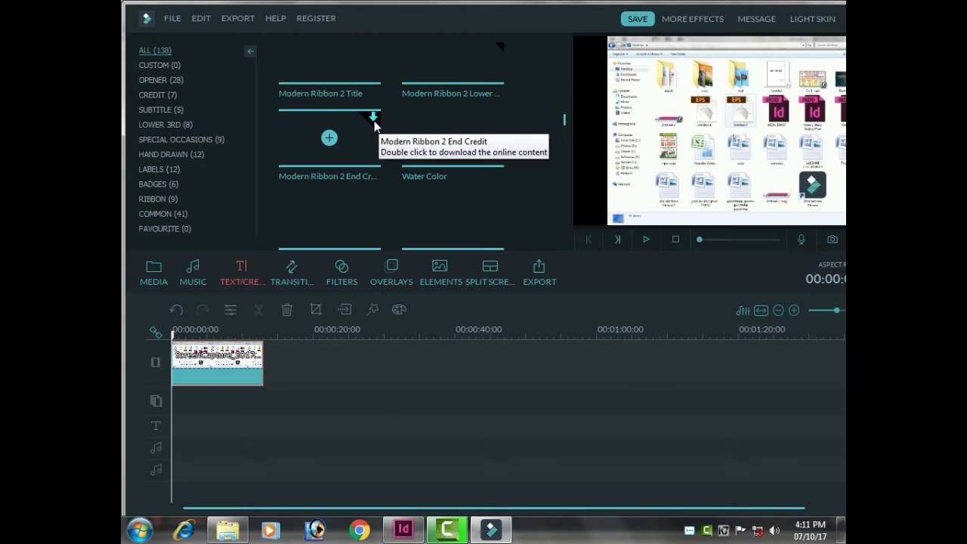
pyautogui.moveTo(565, 121); pyautogui.dragTo(556, 32)
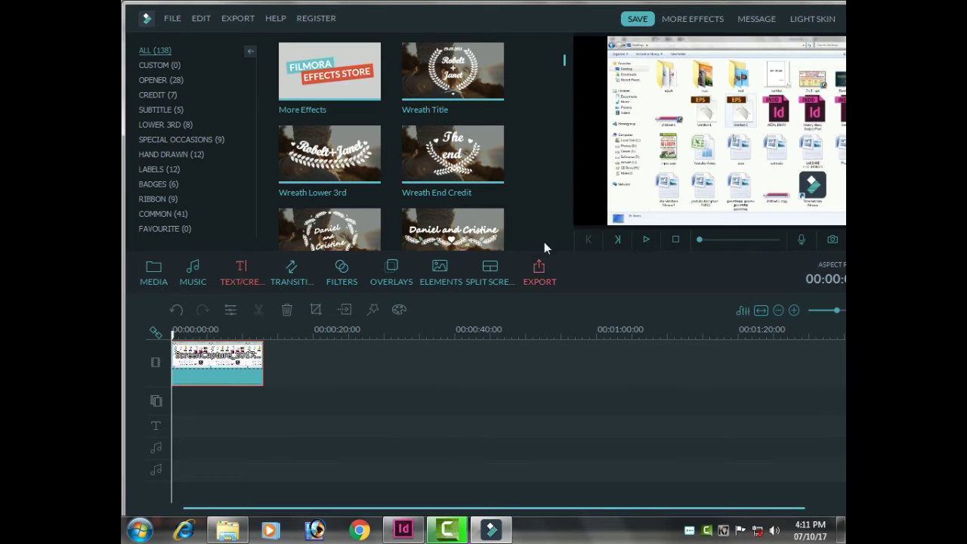
pyautogui.moveTo(563, 61); pyautogui.dragTo(565, 69)
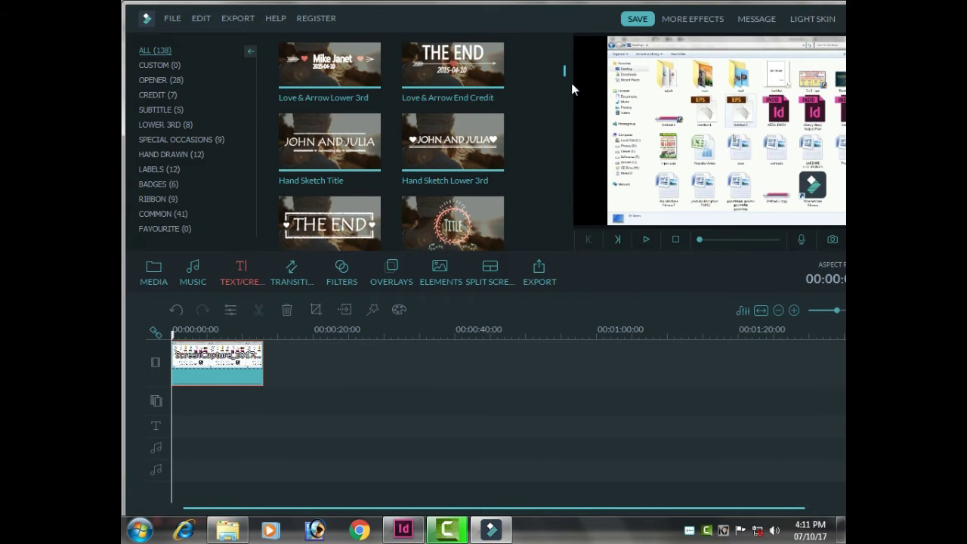
pyautogui.moveTo(565, 71); pyautogui.dragTo(564, 65)
pyautogui.scroll(-1, 409, 136)
pyautogui.moveTo(334, 178)
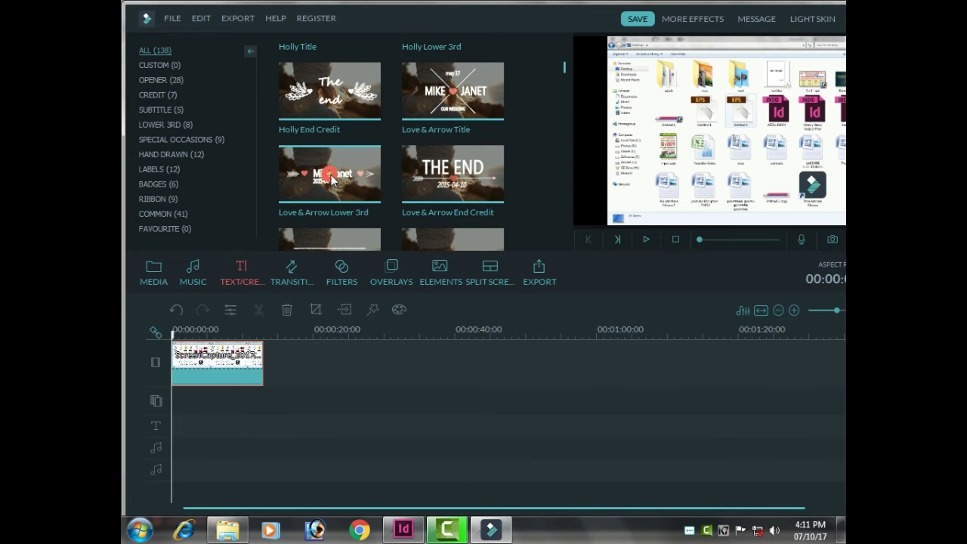
pyautogui.click(334, 178)
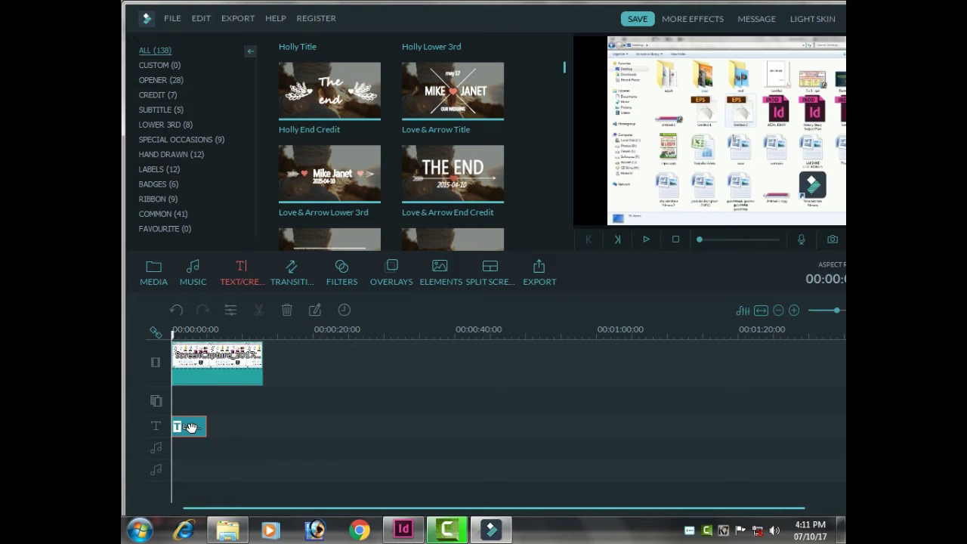
pyautogui.click(196, 362)
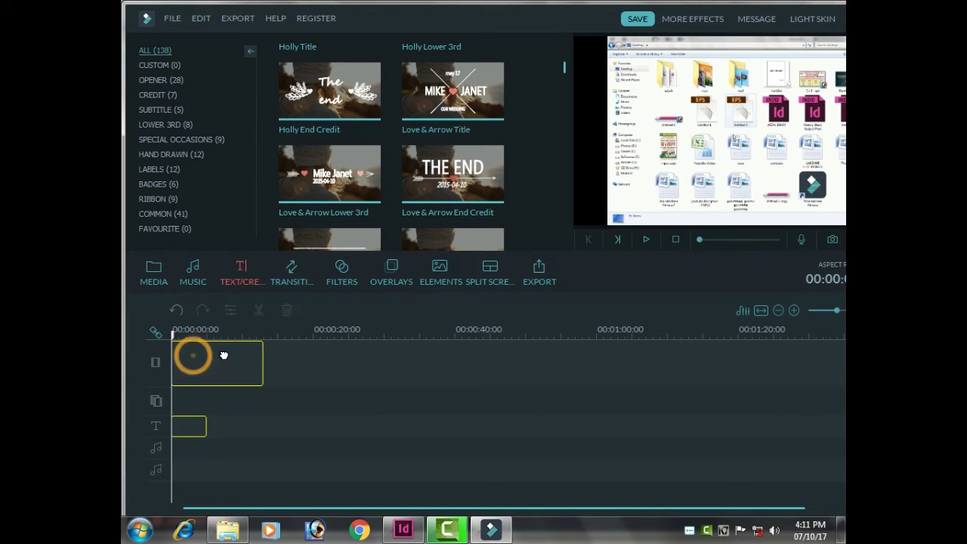
pyautogui.click(190, 428)
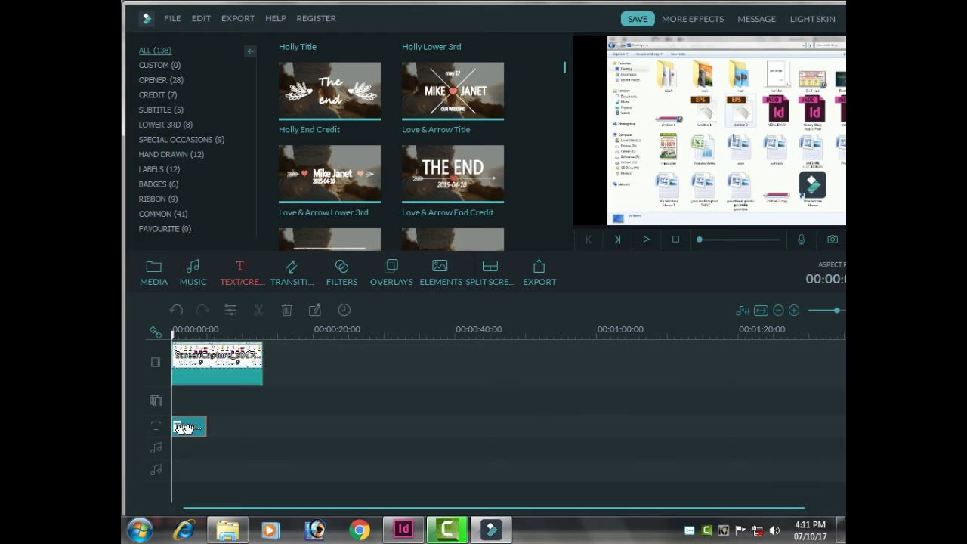
# - Replace the upper line of the Love & Arrow title with the tutorial author's name
pyautogui.doubleClick(190, 429)
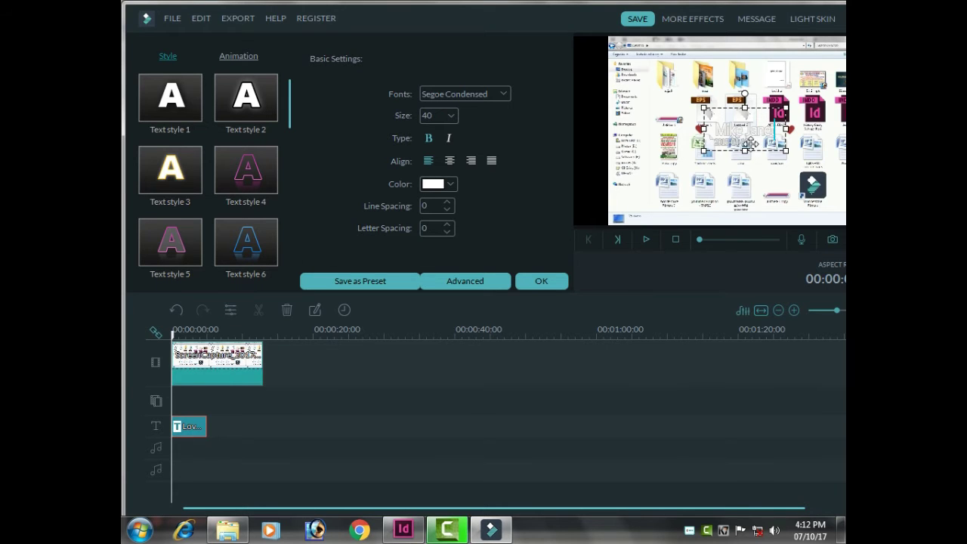
pyautogui.moveTo(785, 151); pyautogui.dragTo(738, 137)
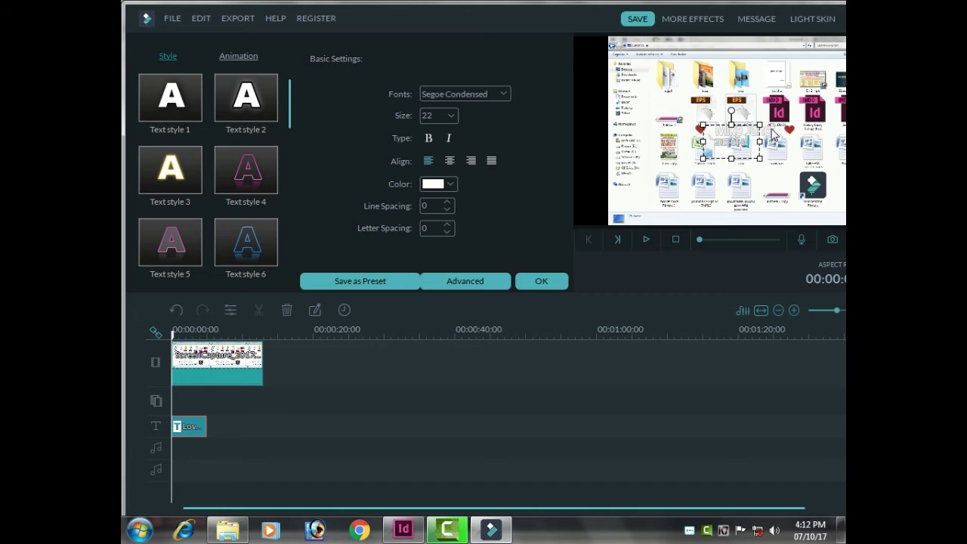
pyautogui.hotkey('ctrl', 'z')
pyautogui.press('BackSpace')
pyautogui.press('BackSpace')
pyautogui.press('BackSpace')
pyautogui.press('BackSpace')
pyautogui.press('BackSpace')
pyautogui.press('BackSpace')
pyautogui.press('BackSpace')
pyautogui.press('BackSpace')
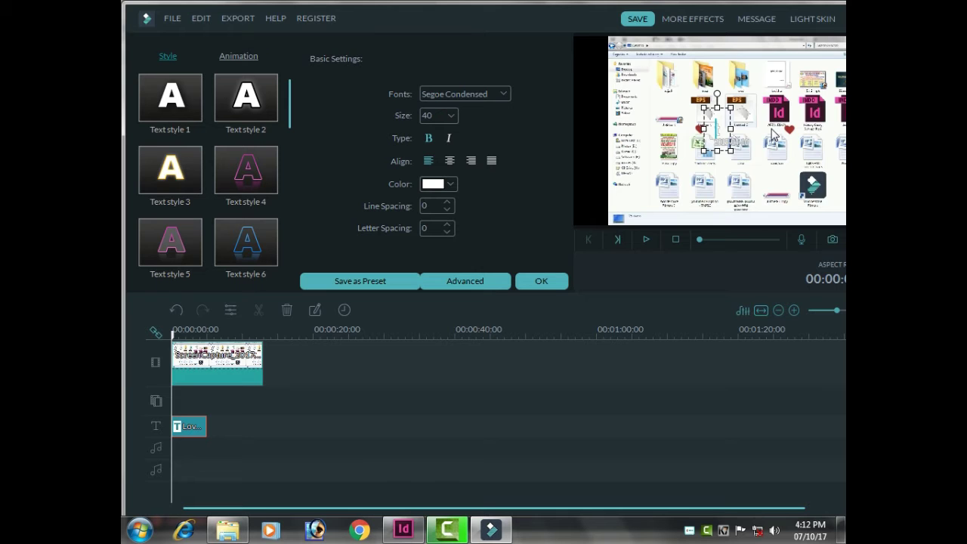
pyautogui.write('Malentin')
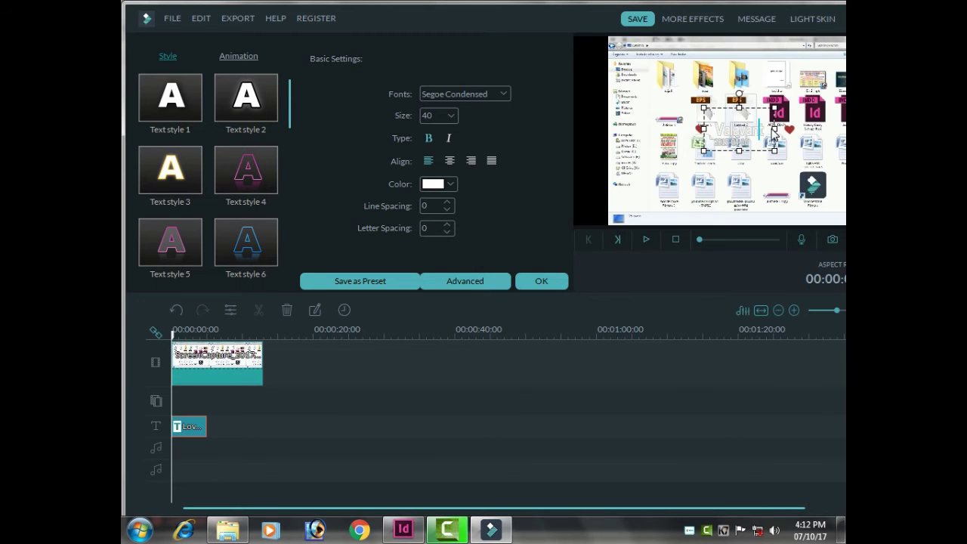
pyautogui.press('BackSpace')
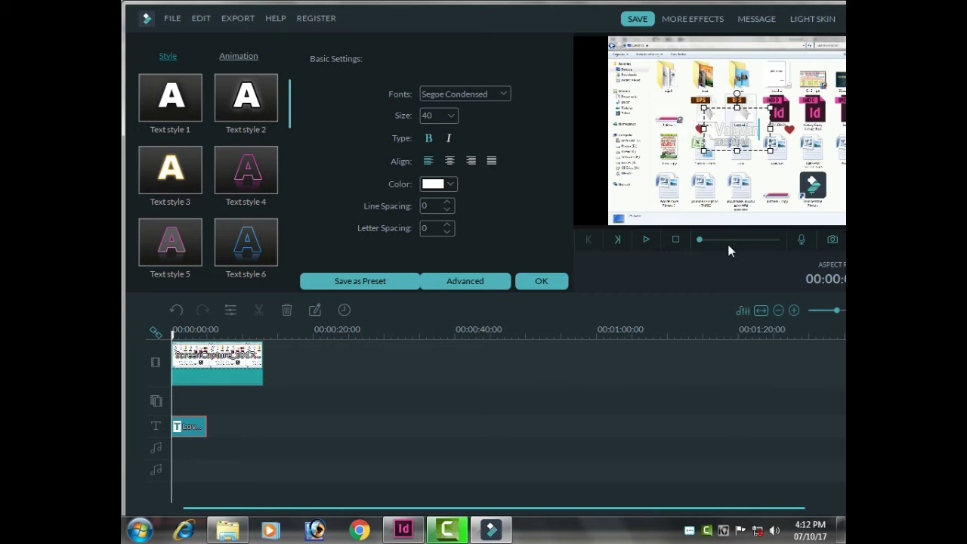
# - Replace the title's lower line with "Tutorials" and apply the text changes
pyautogui.click(727, 158)
pyautogui.doubleClick(730, 144)
pyautogui.write('Tutorial')
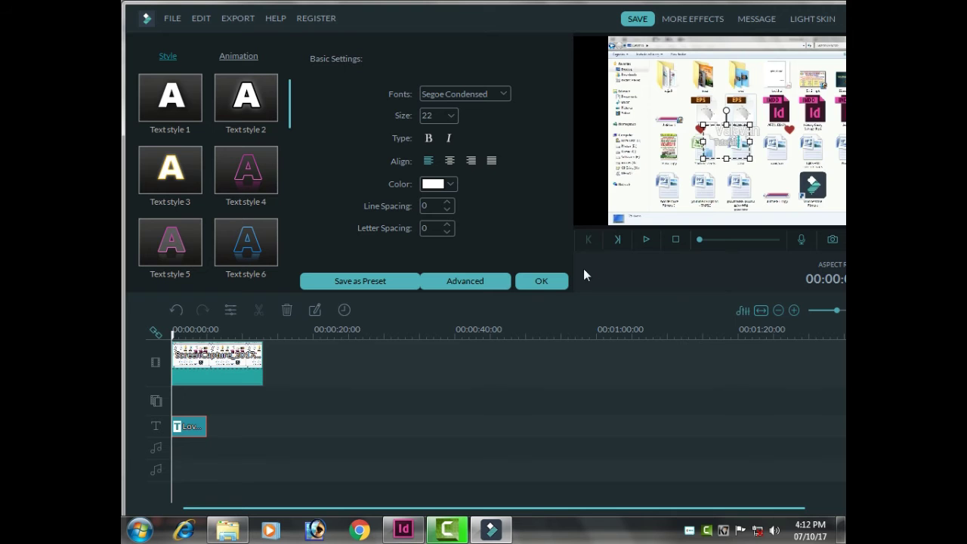
pyautogui.click(541, 282)
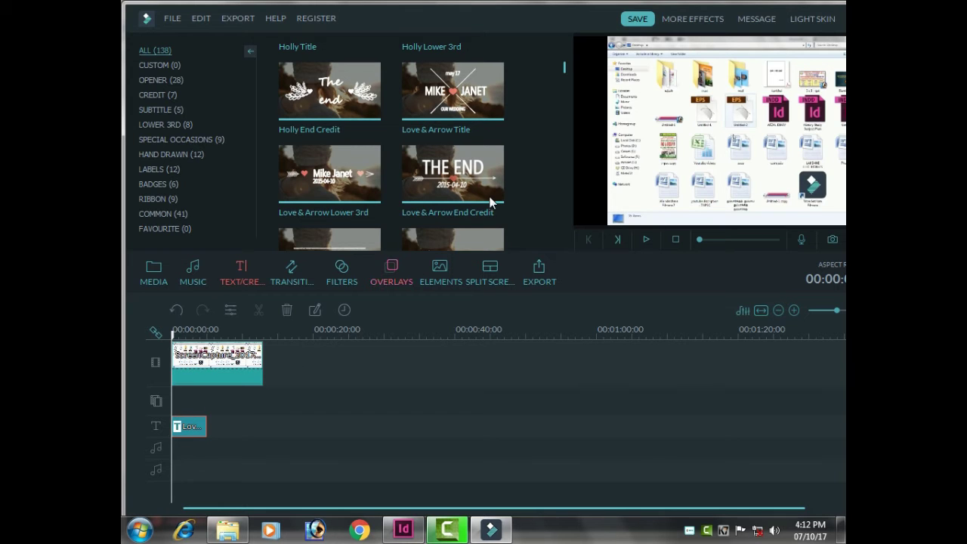
# - Preview the edited title over the screen capture and return the playhead to the start
pyautogui.click(648, 239)
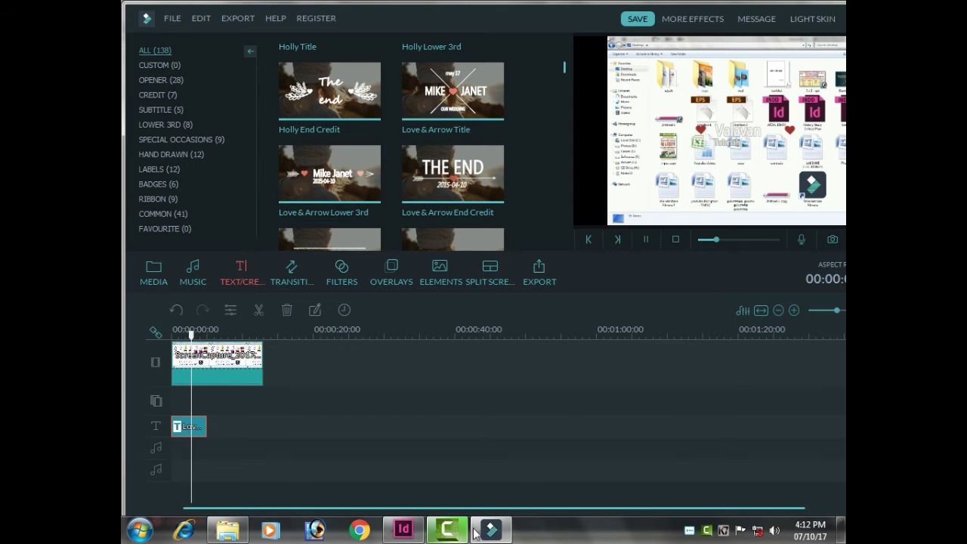
pyautogui.click(647, 239)
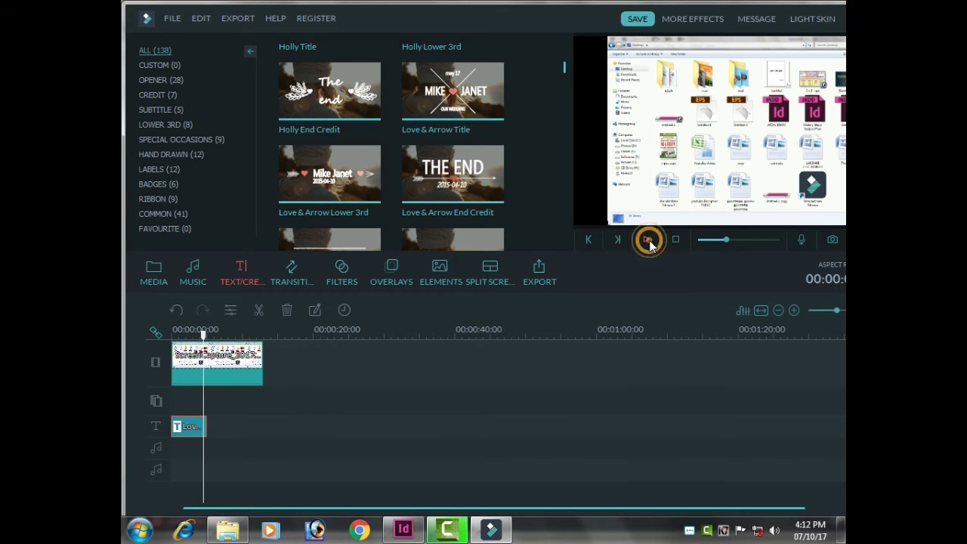
pyautogui.moveTo(206, 338); pyautogui.dragTo(172, 335)
# - Insert the Gradient3 sample colour before the screen capture and move the title clip back to the timeline start, over the gradient
pyautogui.click(161, 276)
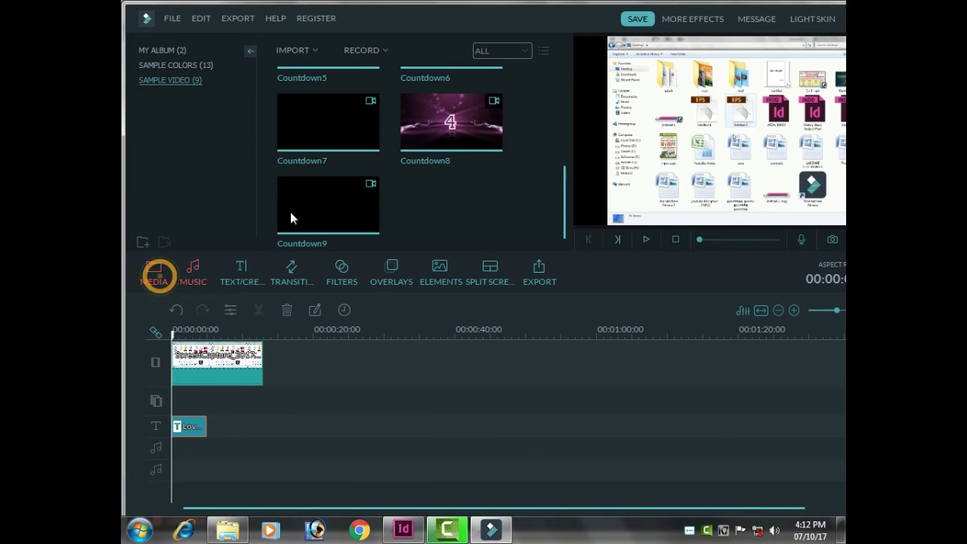
pyautogui.click(170, 66)
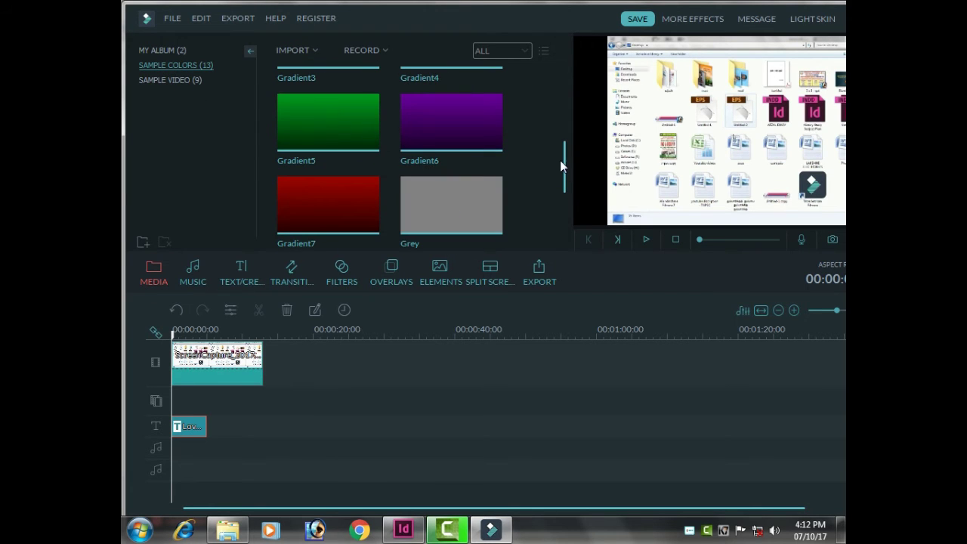
pyautogui.moveTo(563, 161); pyautogui.dragTo(554, 108)
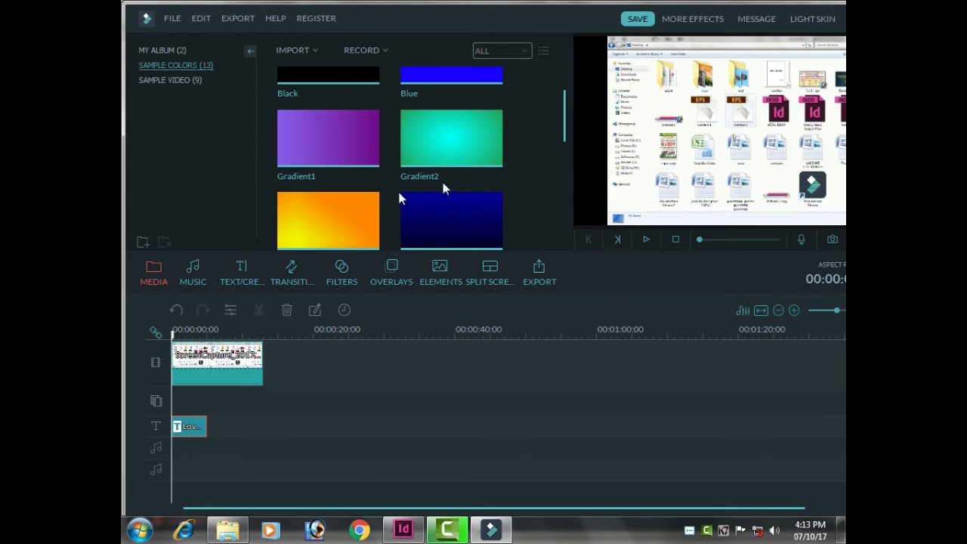
pyautogui.click(346, 215)
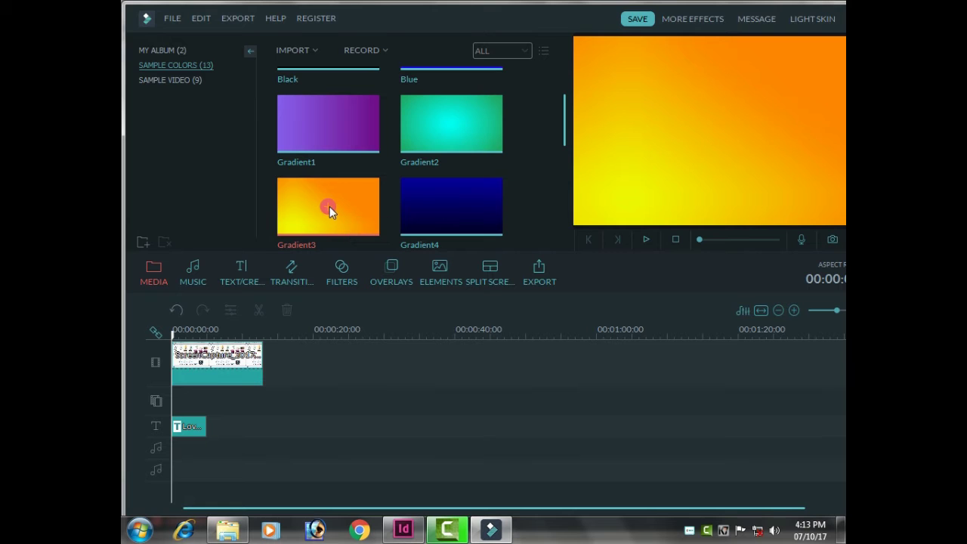
pyautogui.click(330, 204)
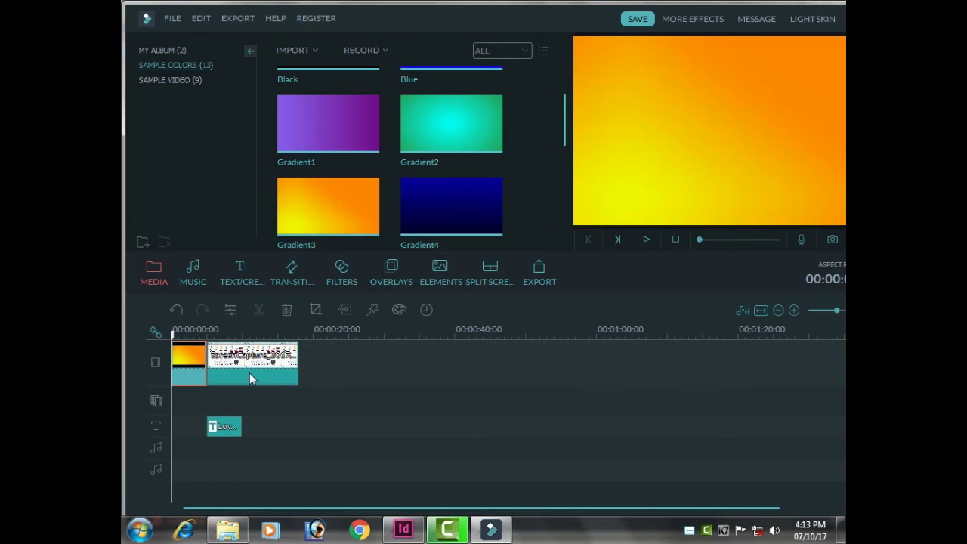
pyautogui.moveTo(232, 433); pyautogui.dragTo(195, 433)
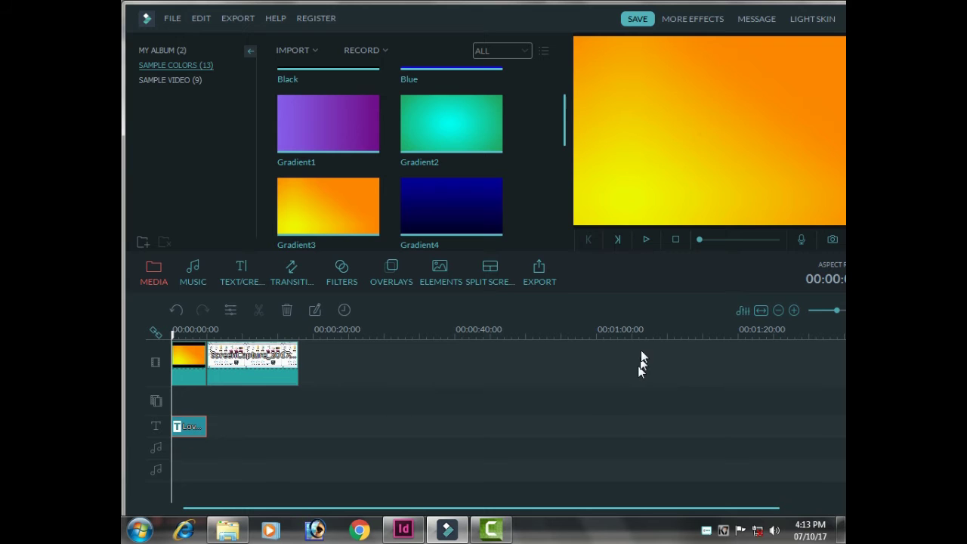
# - Close VLC media player and Camtasia Studio, saving the changes to the "01 Filmora Video editing Series in tamil" project
pyautogui.click(645, 239)
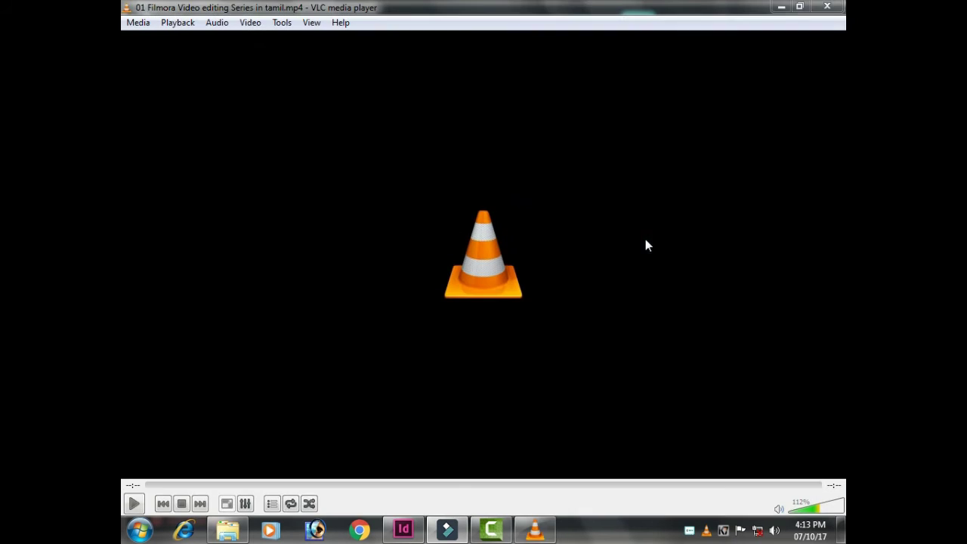
pyautogui.click(828, 8)
pyautogui.click(518, 457)
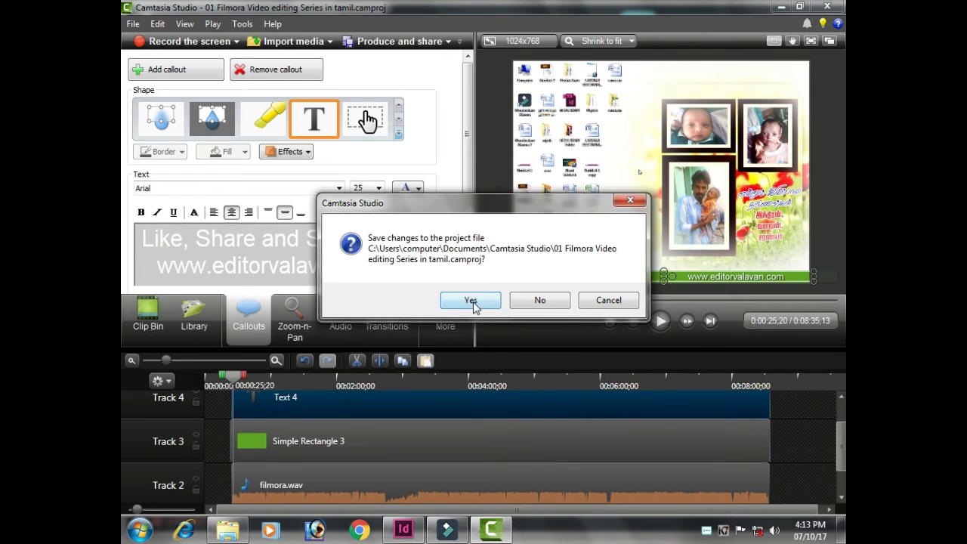
pyautogui.click(470, 300)
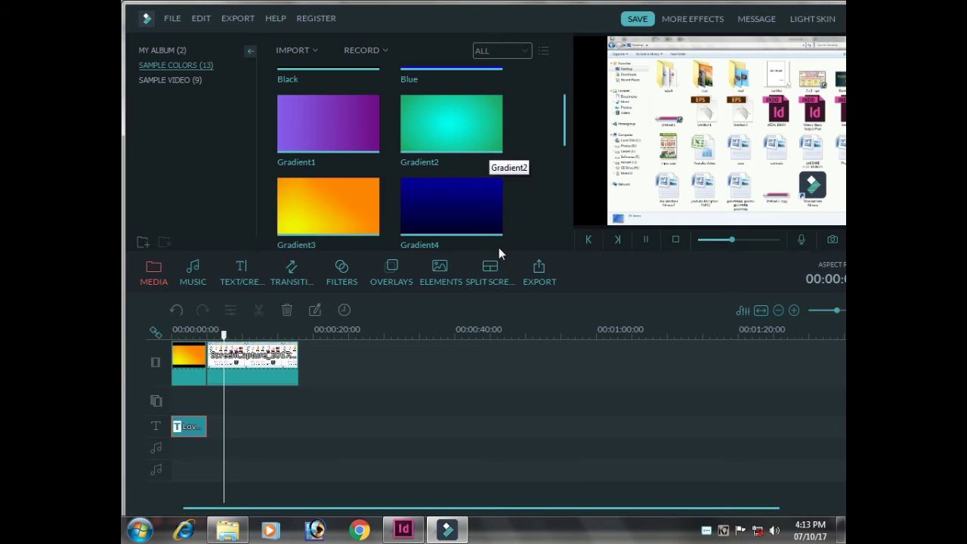
# - Preview the intro from the start, then enlarge the title's lower line "Tutorials" and place it below the upper line
pyautogui.moveTo(230, 333); pyautogui.dragTo(150, 349)
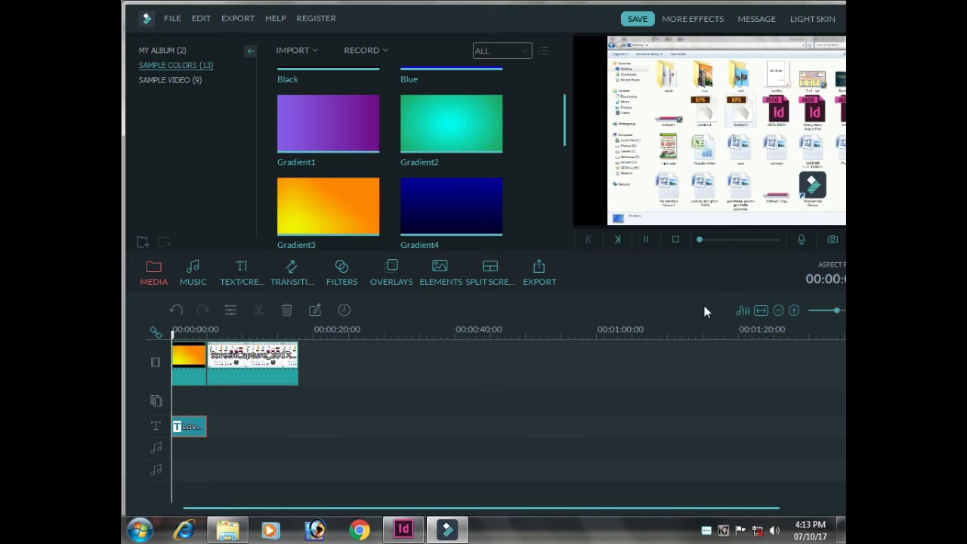
pyautogui.press('space')
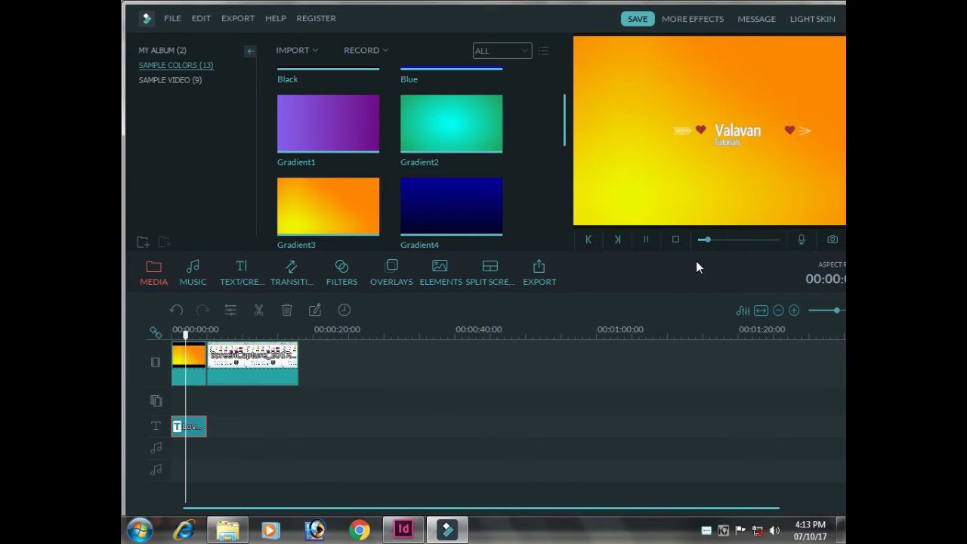
pyautogui.click(184, 426)
pyautogui.doubleClick(189, 428)
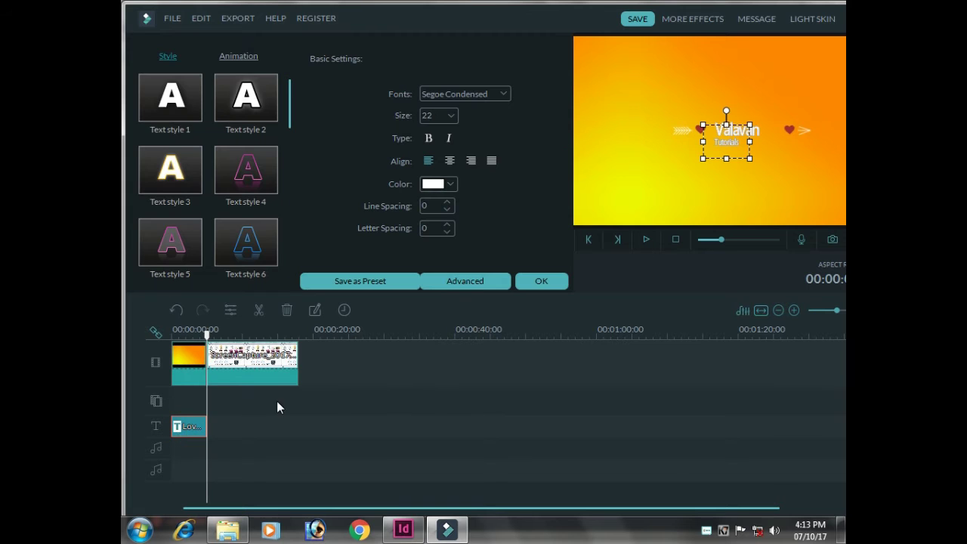
pyautogui.moveTo(750, 159); pyautogui.dragTo(812, 194)
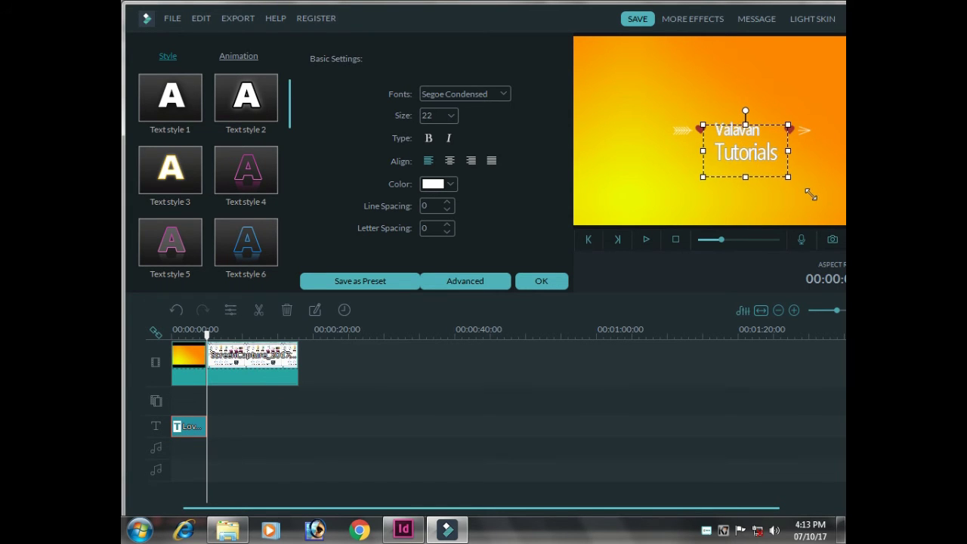
pyautogui.moveTo(747, 119); pyautogui.dragTo(747, 139)
# - Enlarge the title's upper line between the two hearts and move "Tutorials" up close beneath it
pyautogui.click(729, 131)
pyautogui.moveTo(704, 108); pyautogui.dragTo(678, 95)
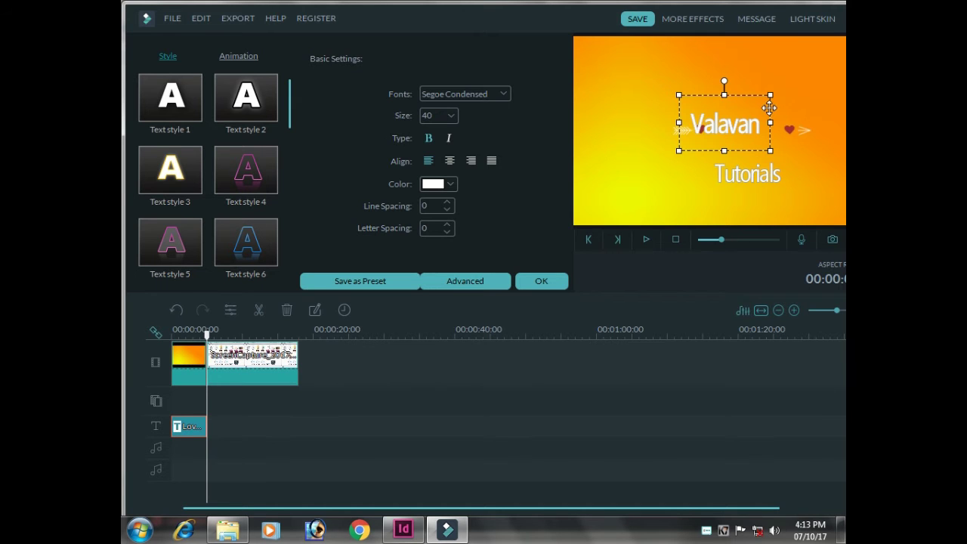
pyautogui.moveTo(770, 107); pyautogui.dragTo(793, 115)
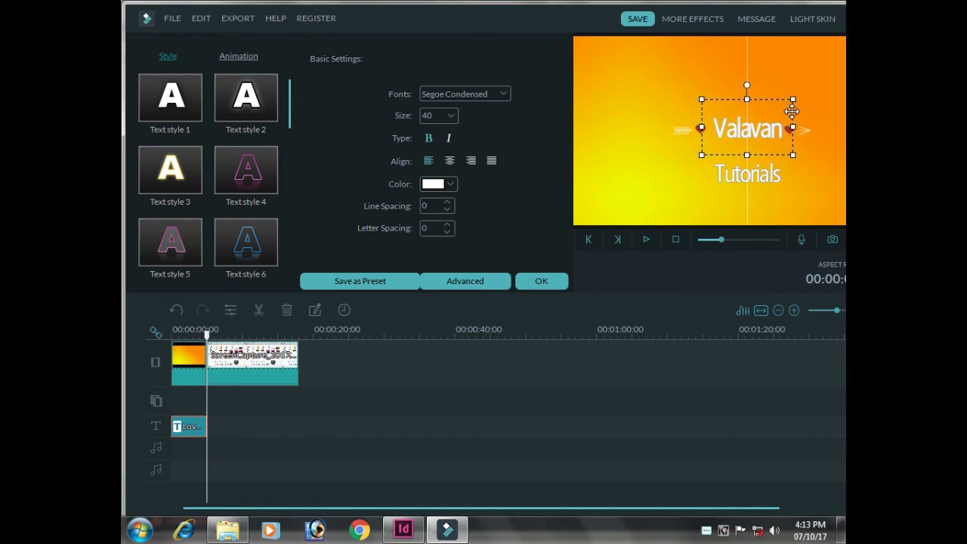
pyautogui.click(768, 177)
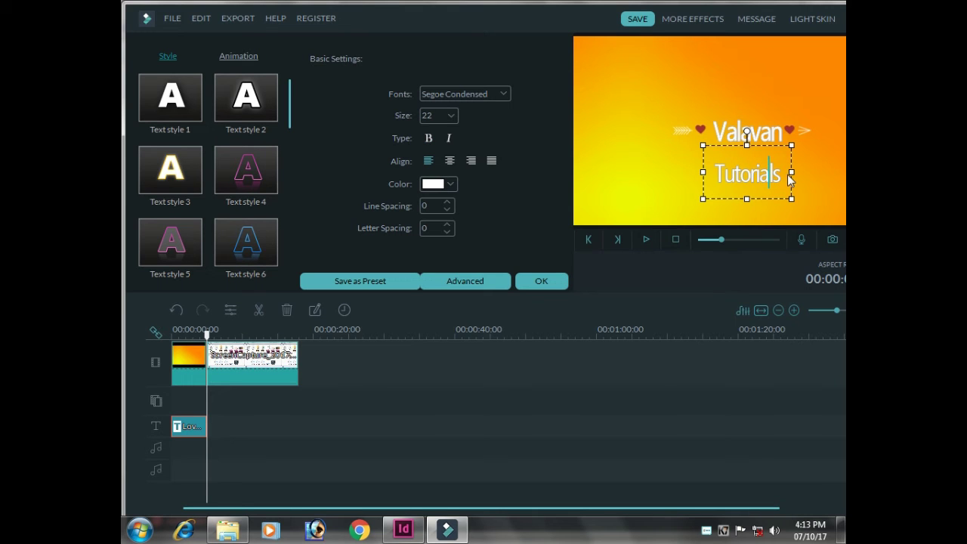
pyautogui.moveTo(791, 184); pyautogui.dragTo(792, 170)
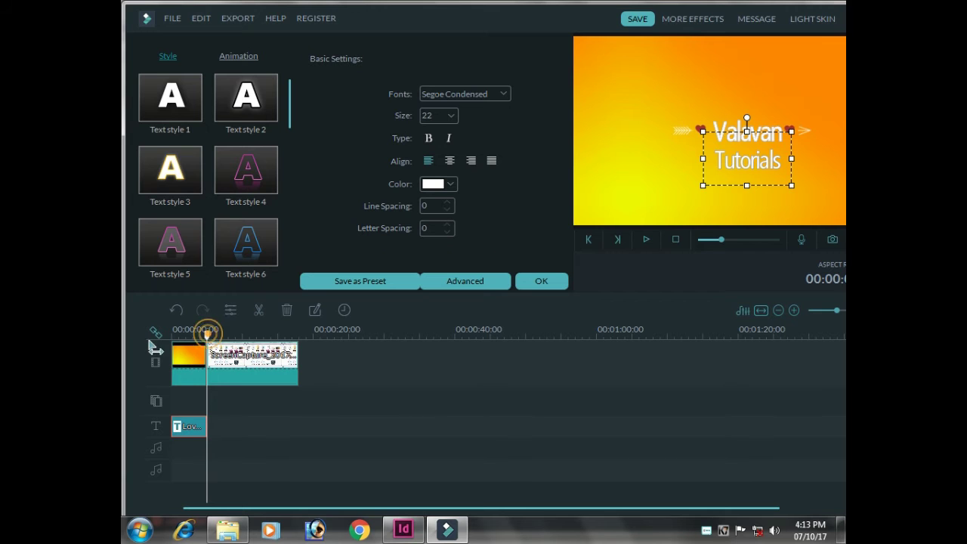
# - Preview the resized title through its cut to the screen capture and apply the text changes
pyautogui.moveTo(207, 337); pyautogui.dragTo(173, 336)
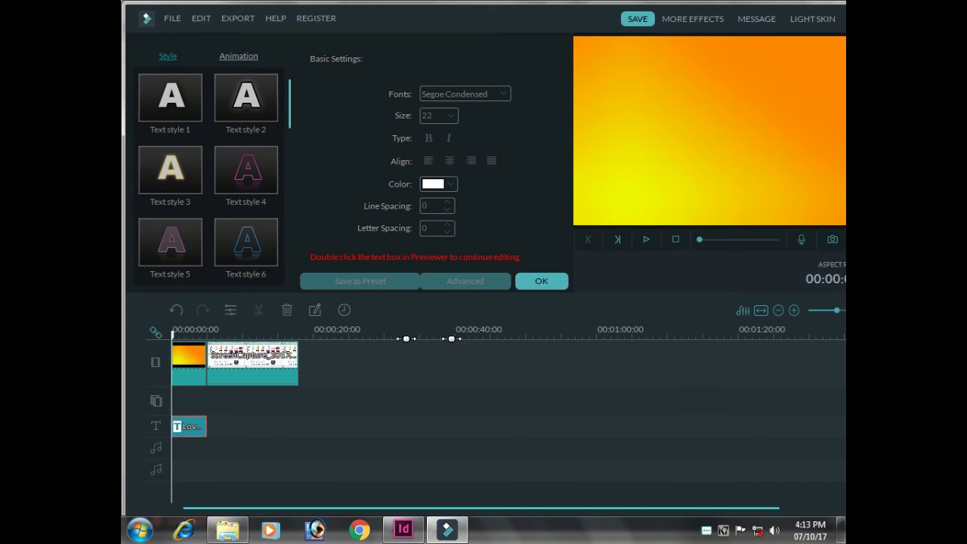
pyautogui.click(650, 239)
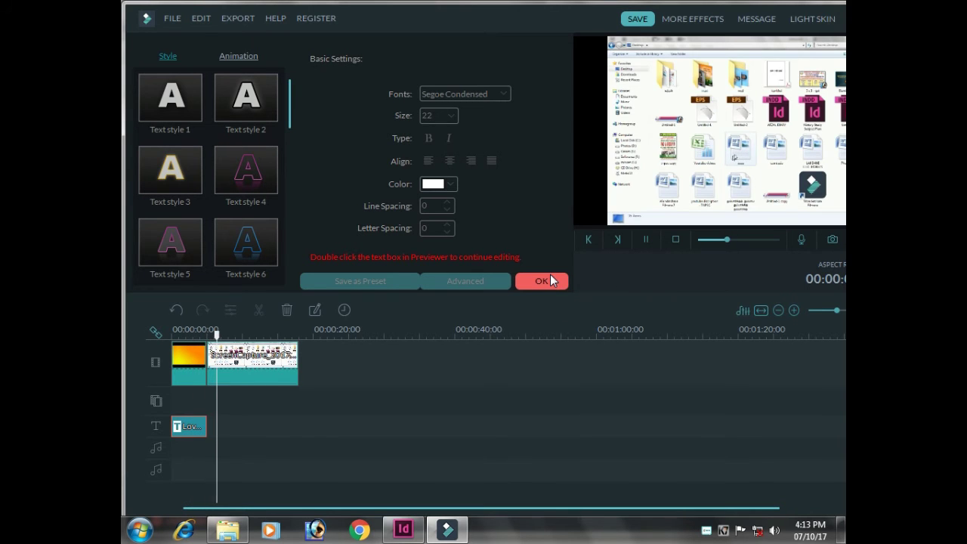
pyautogui.click(191, 356)
pyautogui.moveTo(188, 332); pyautogui.dragTo(205, 332)
pyautogui.click(648, 238)
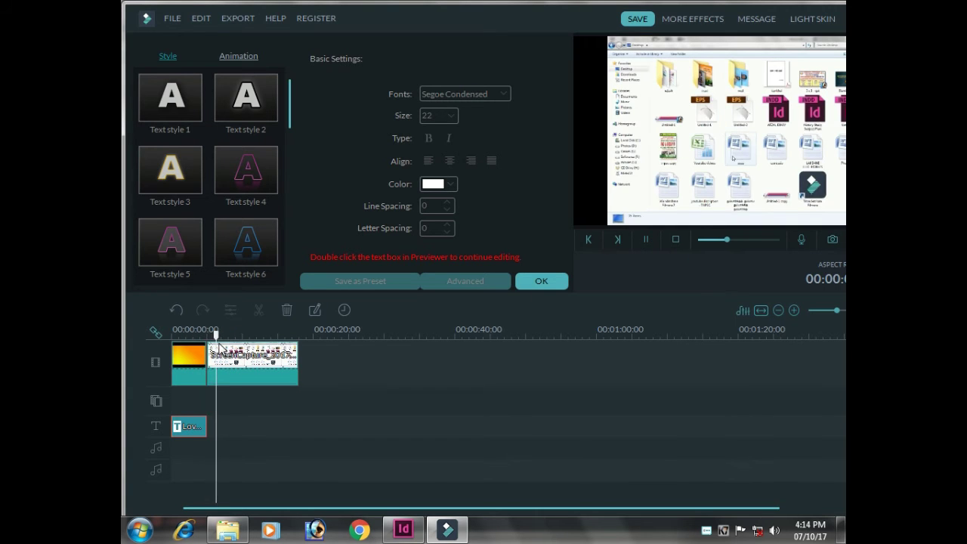
pyautogui.moveTo(216, 331); pyautogui.dragTo(199, 332)
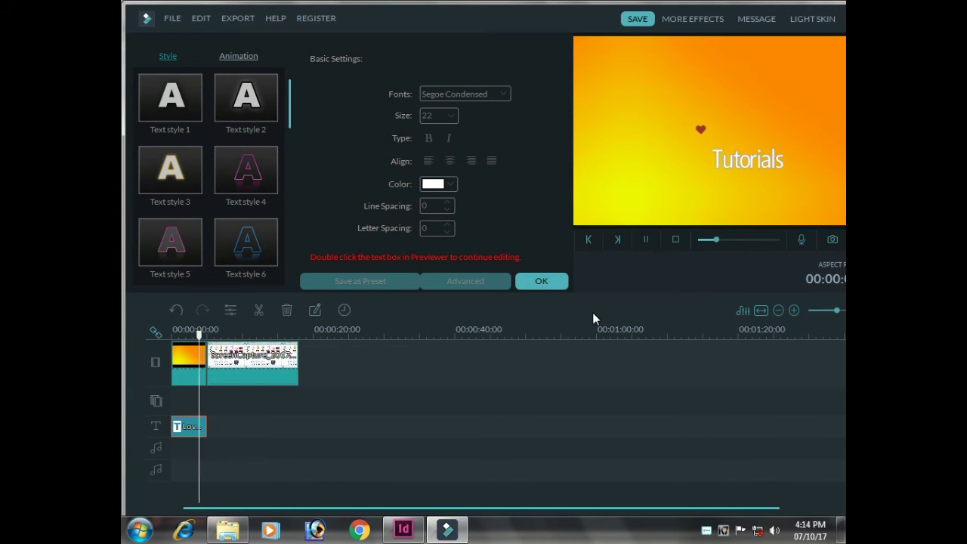
pyautogui.click(544, 281)
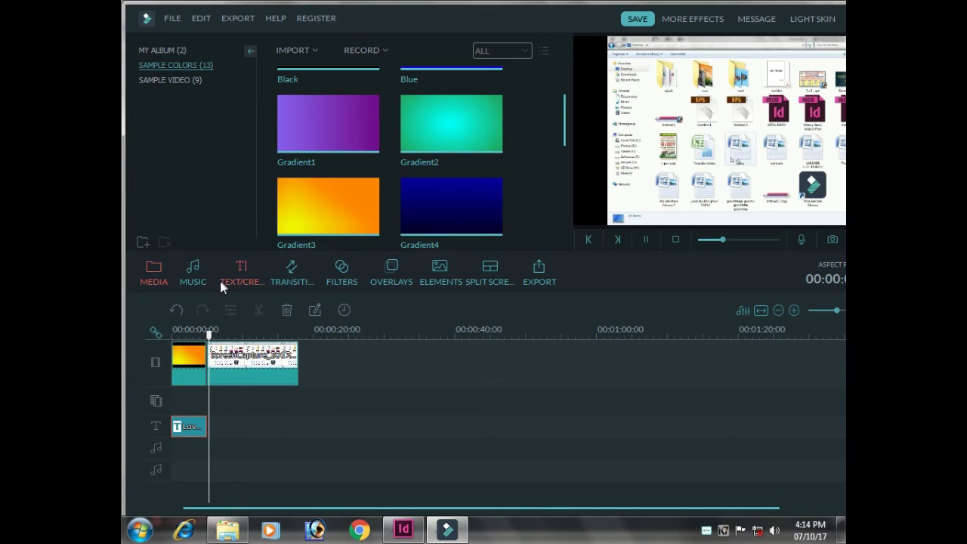
# - Insert the Blind_1 transition between the gradient clip and the screen capture clip
pyautogui.moveTo(221, 332); pyautogui.dragTo(173, 334)
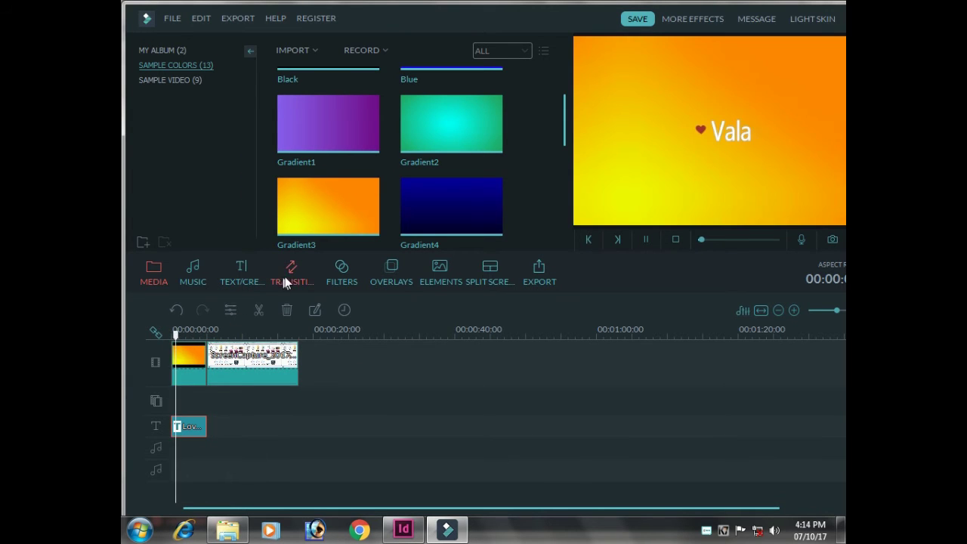
pyautogui.click(286, 277)
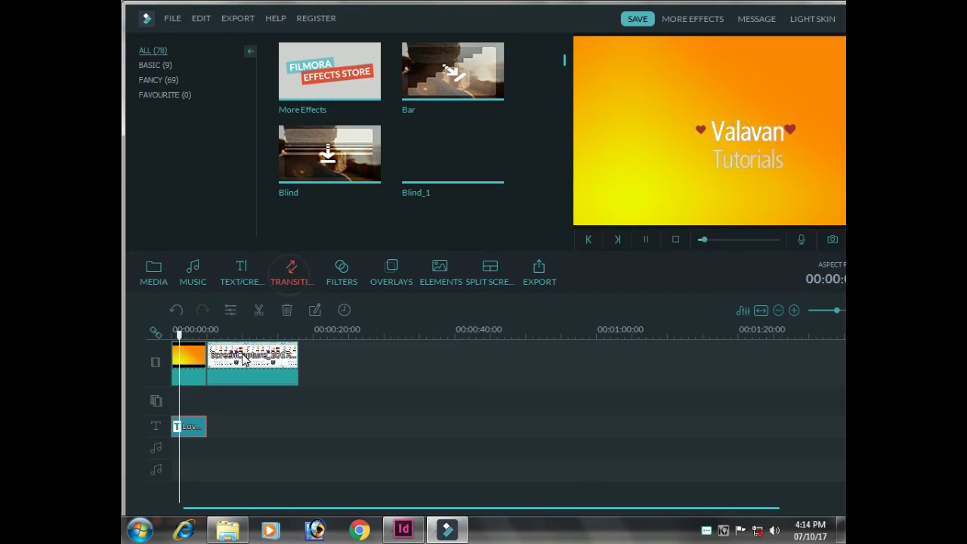
pyautogui.click(646, 239)
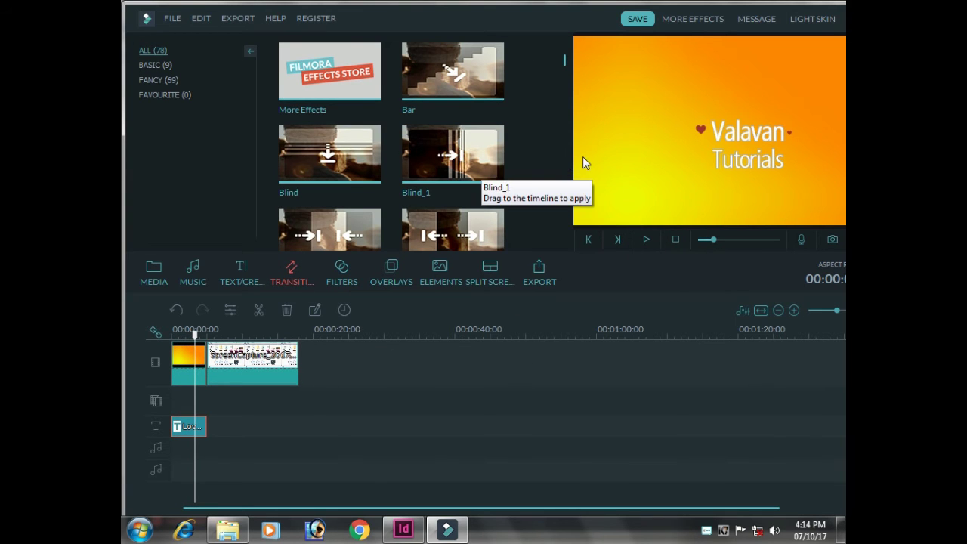
pyautogui.moveTo(481, 142)
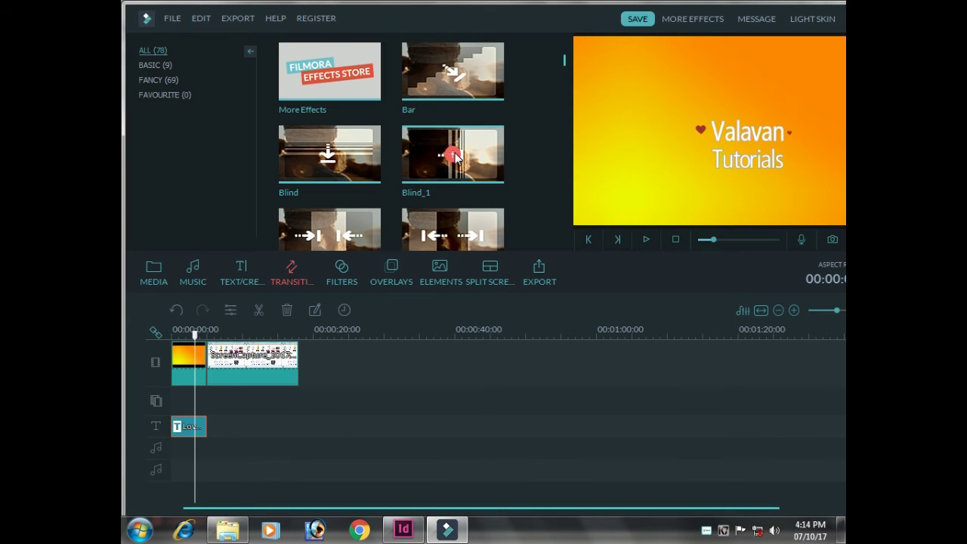
pyautogui.click(453, 155)
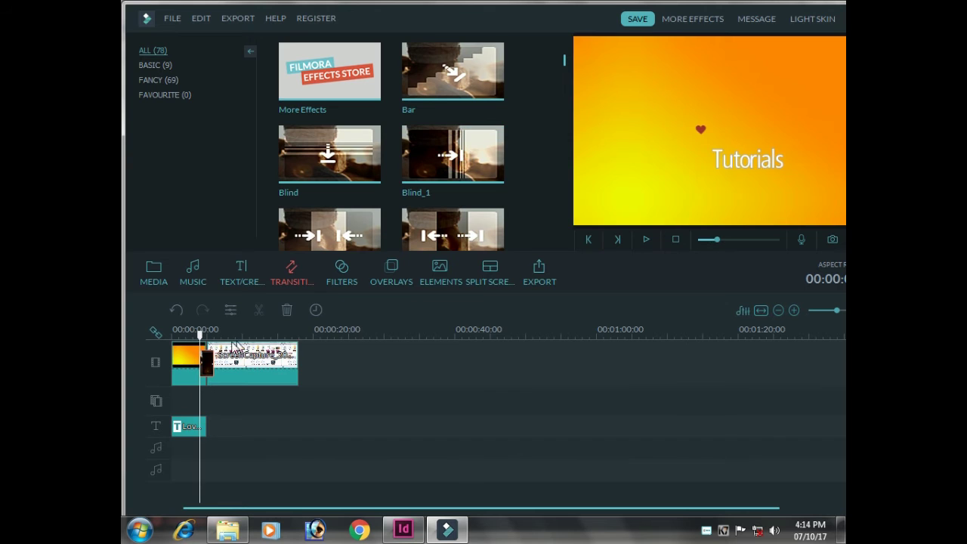
# - Preview the transition from the gradient intro to the screen capture and return the playhead to the timeline start
pyautogui.click(646, 239)
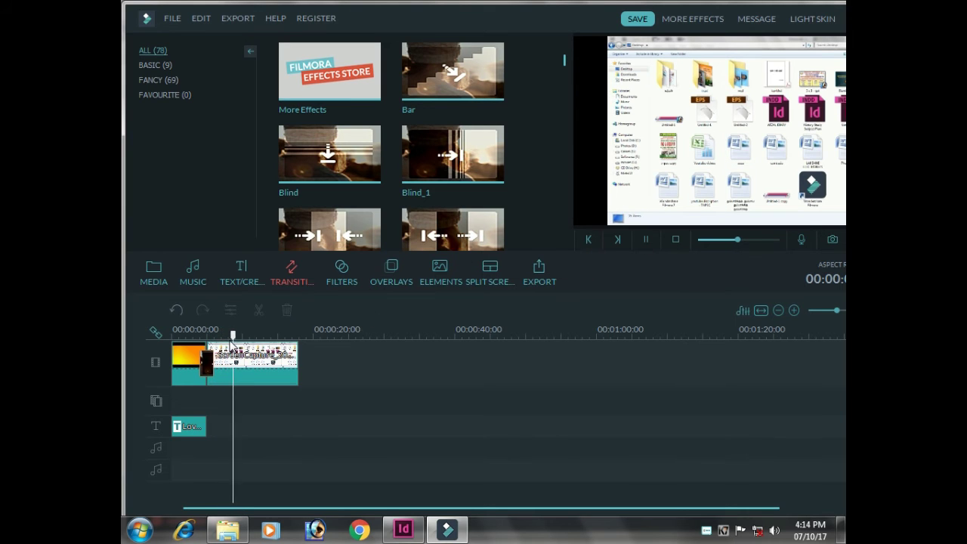
pyautogui.moveTo(239, 335); pyautogui.dragTo(161, 349)
pyautogui.click(646, 239)
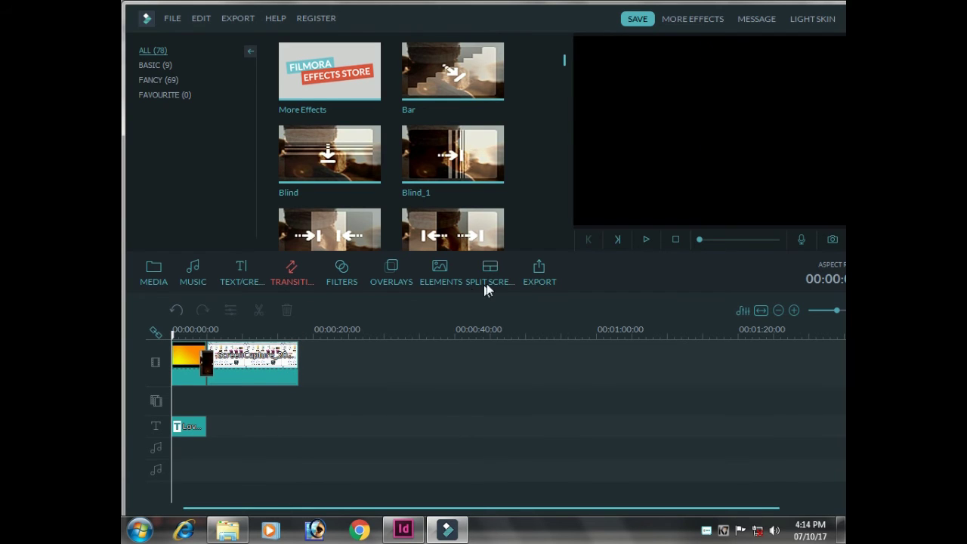
# - Set up the video export with the file name "sample1" and MP4 as the format
pyautogui.click(535, 276)
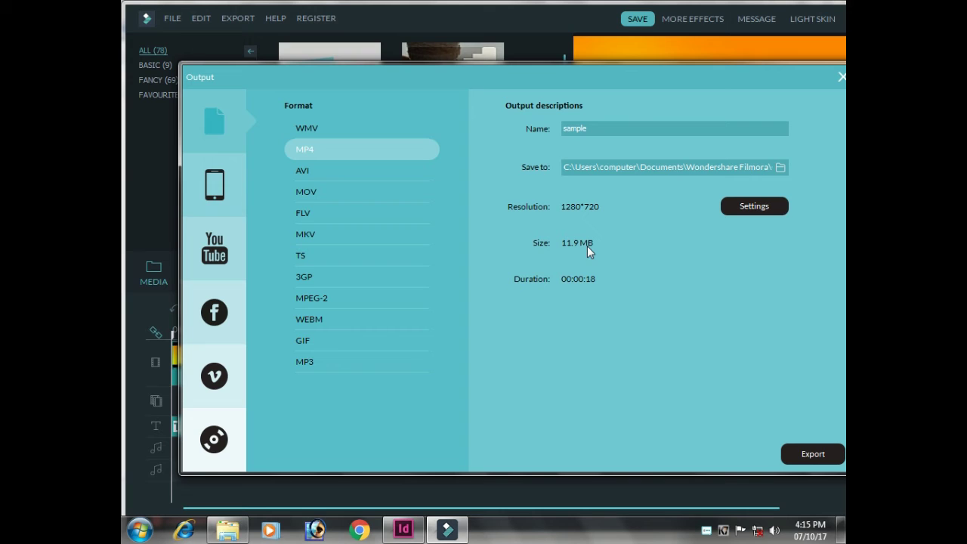
pyautogui.doubleClick(603, 128)
pyautogui.click(629, 128)
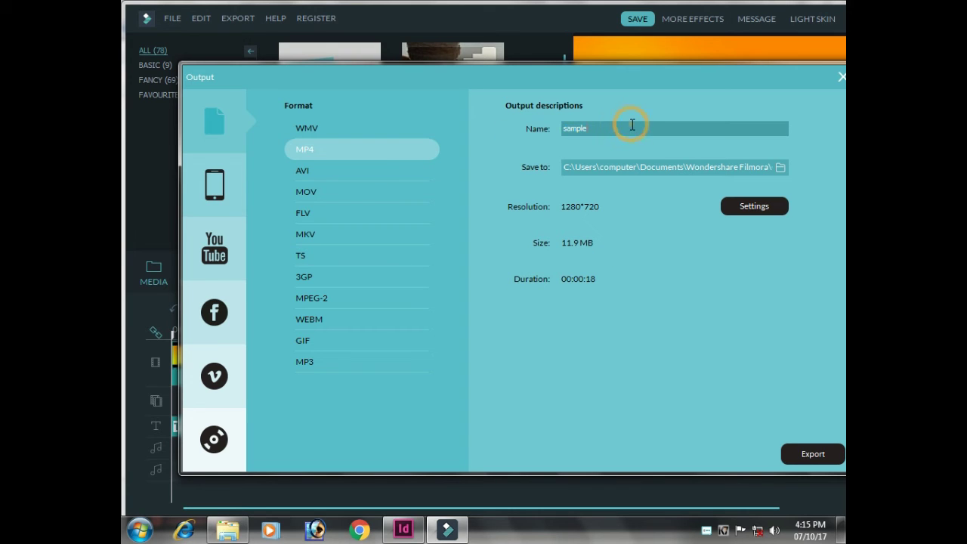
pyautogui.write('1')
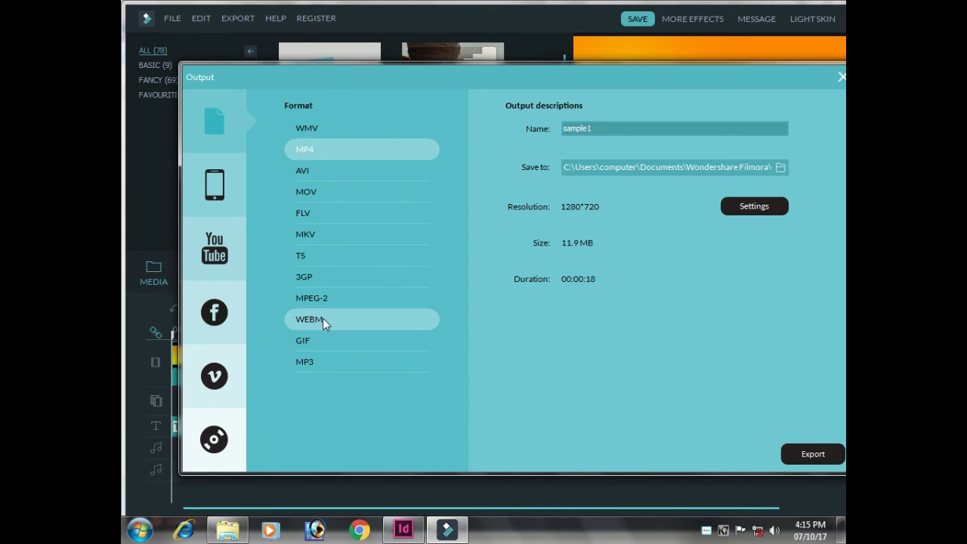
pyautogui.click(332, 131)
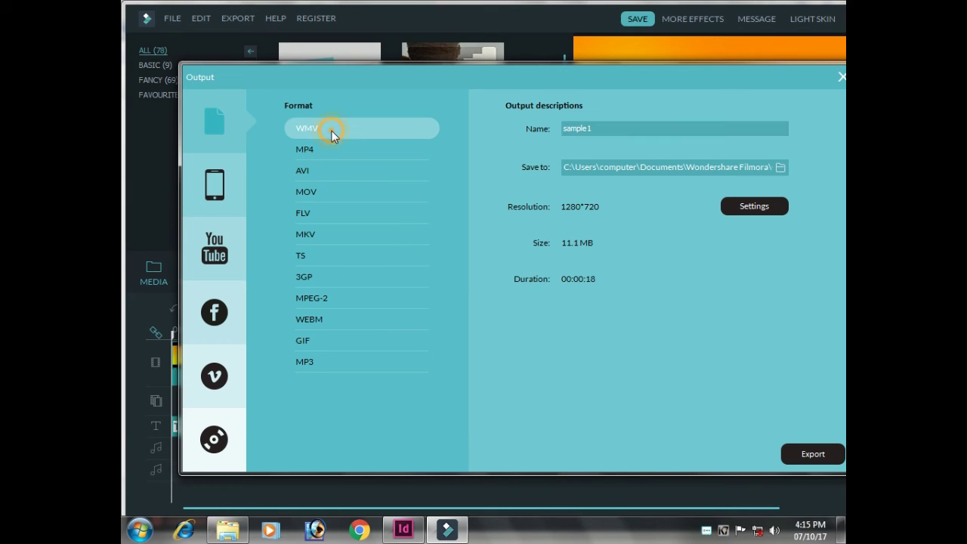
pyautogui.click(328, 146)
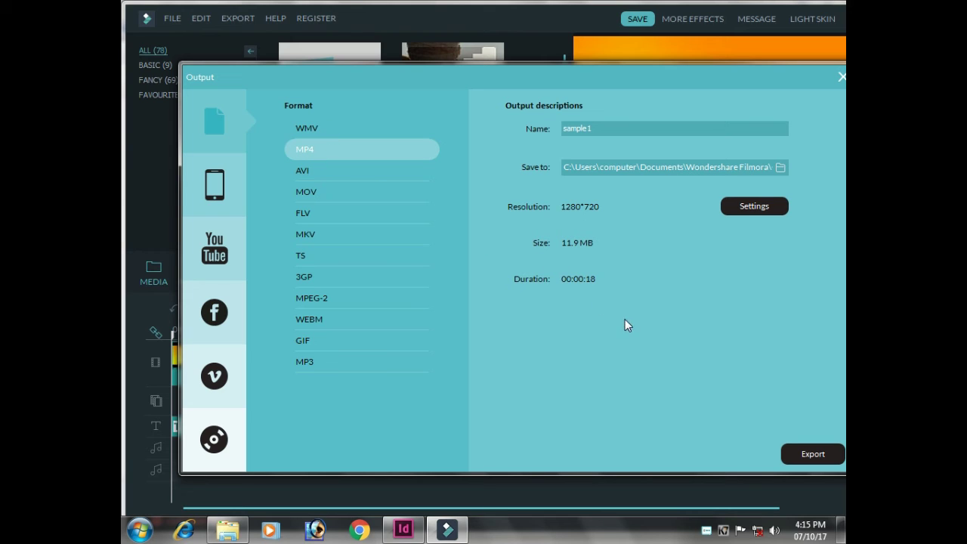
# - Export the video to the existing Wondershare Filmora Output folder and dismiss the Windows color scheme prompt
pyautogui.click(779, 168)
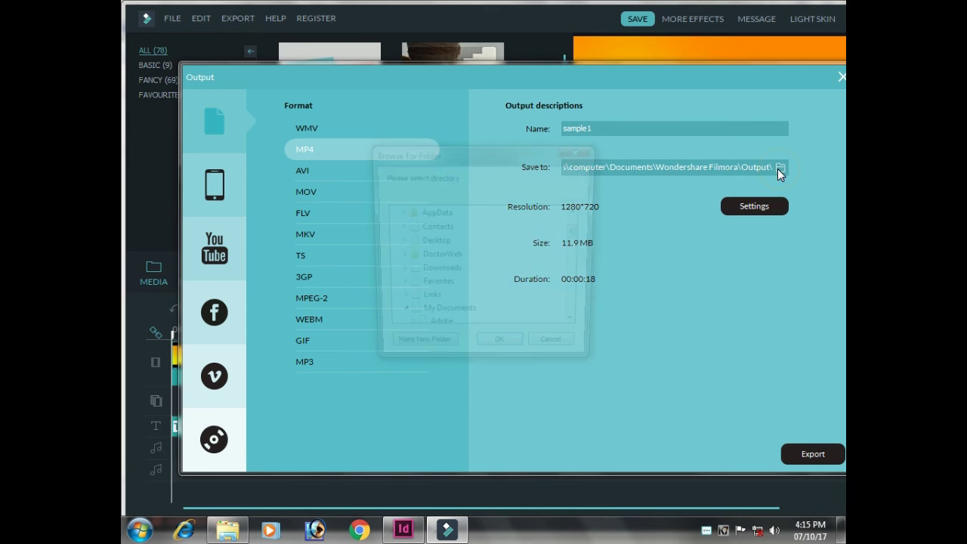
pyautogui.click(562, 356)
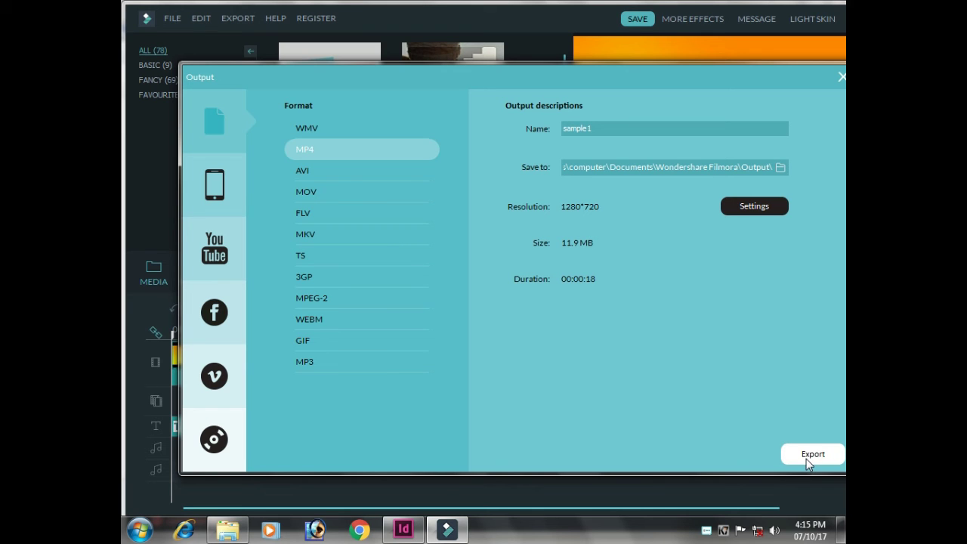
pyautogui.click(806, 456)
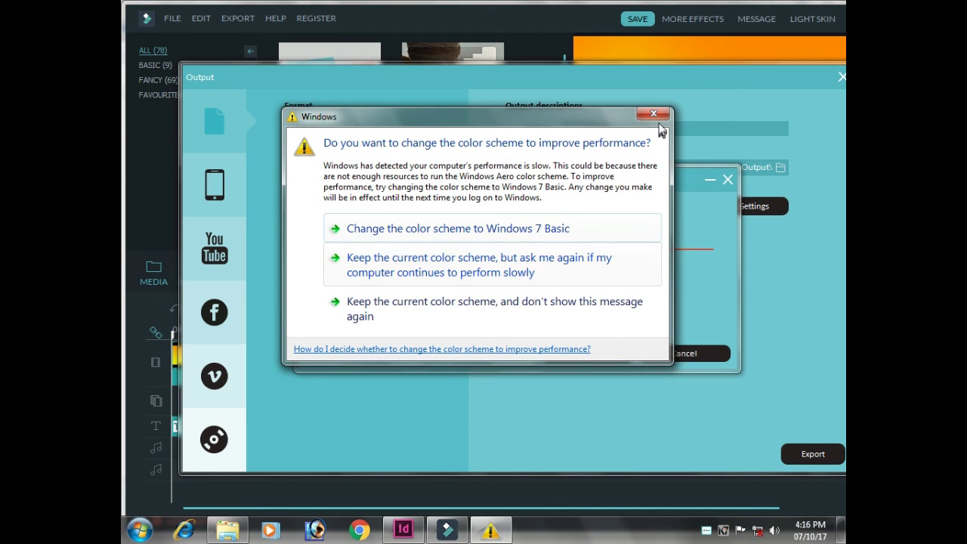
pyautogui.click(653, 114)
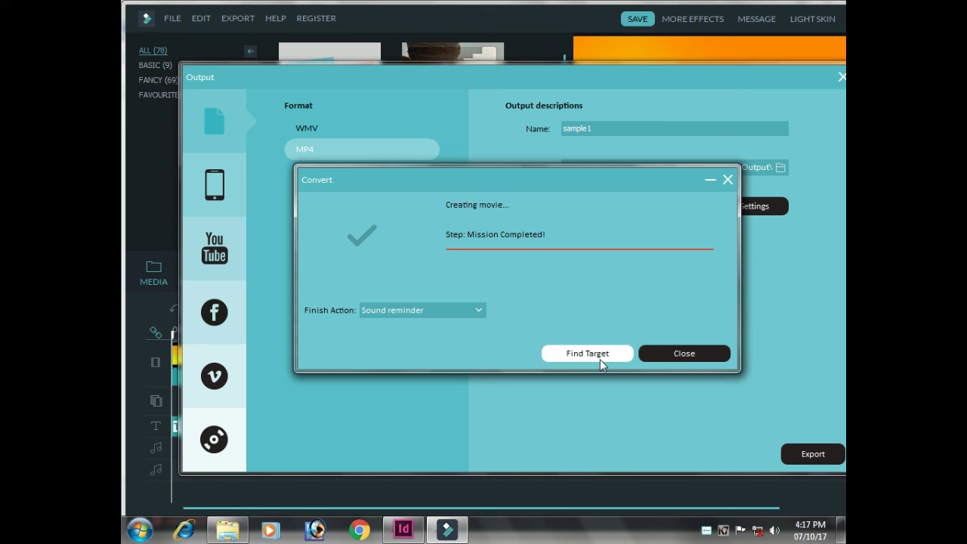
# - Show the exported file in its Output folder, maximize the folder window and play "sample1"
pyautogui.click(602, 352)
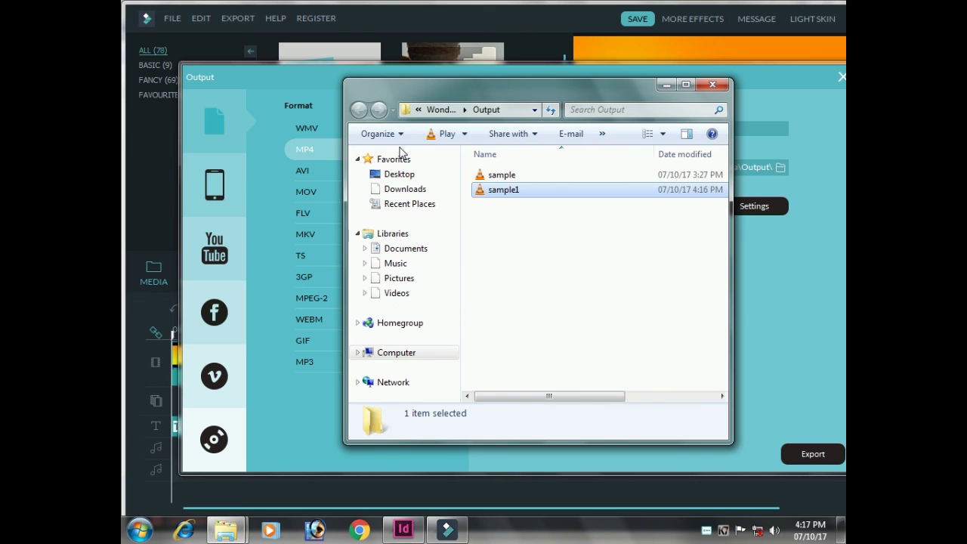
pyautogui.click(418, 110)
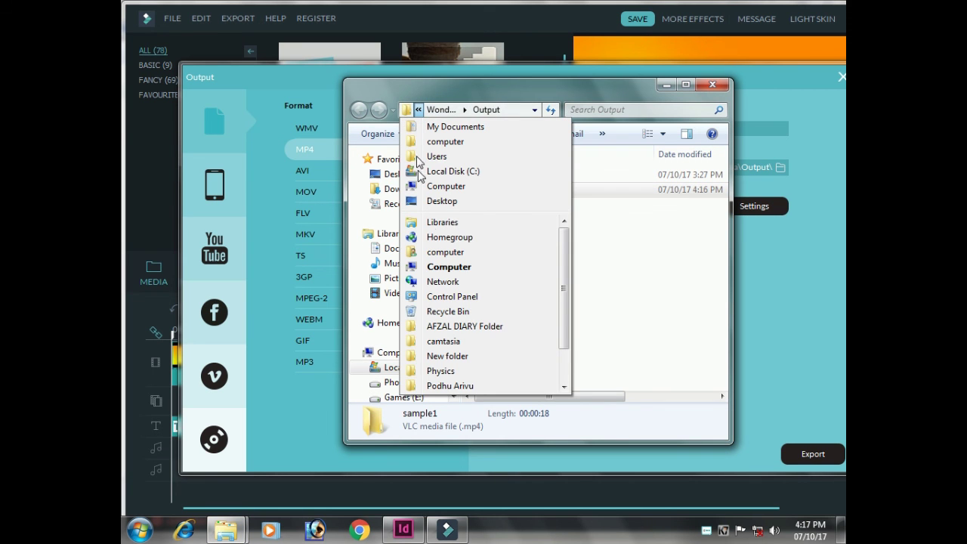
pyautogui.scroll(-1, 484, 344)
pyautogui.doubleClick(614, 94)
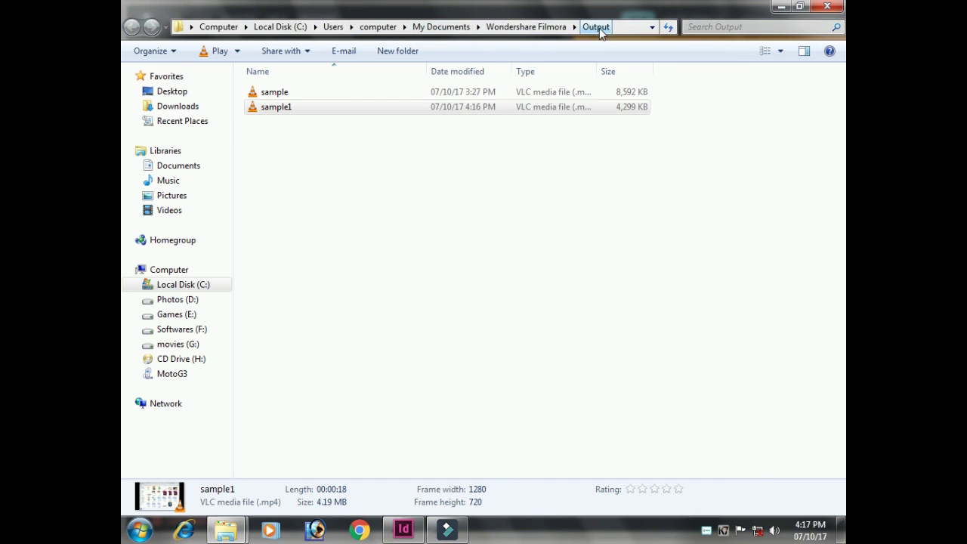
pyautogui.click(272, 220)
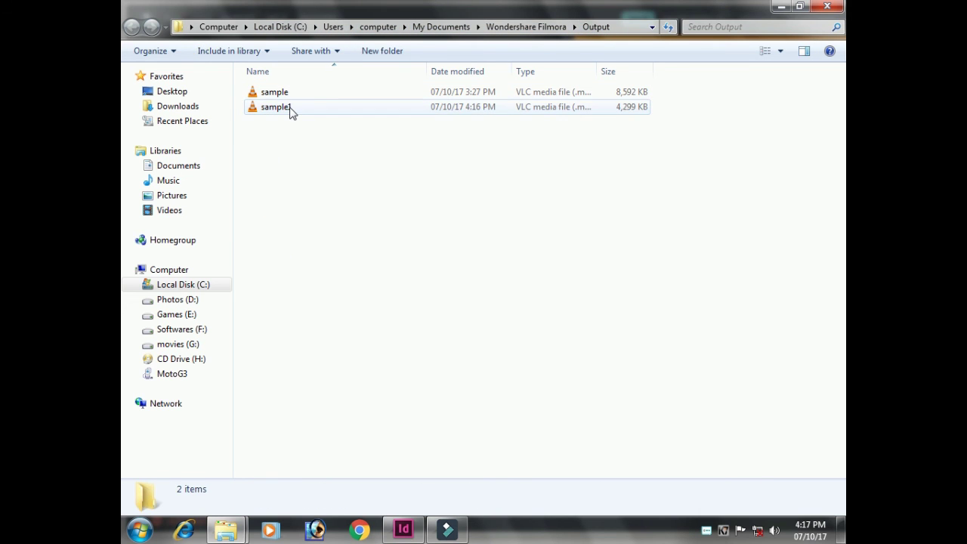
pyautogui.doubleClick(291, 111)
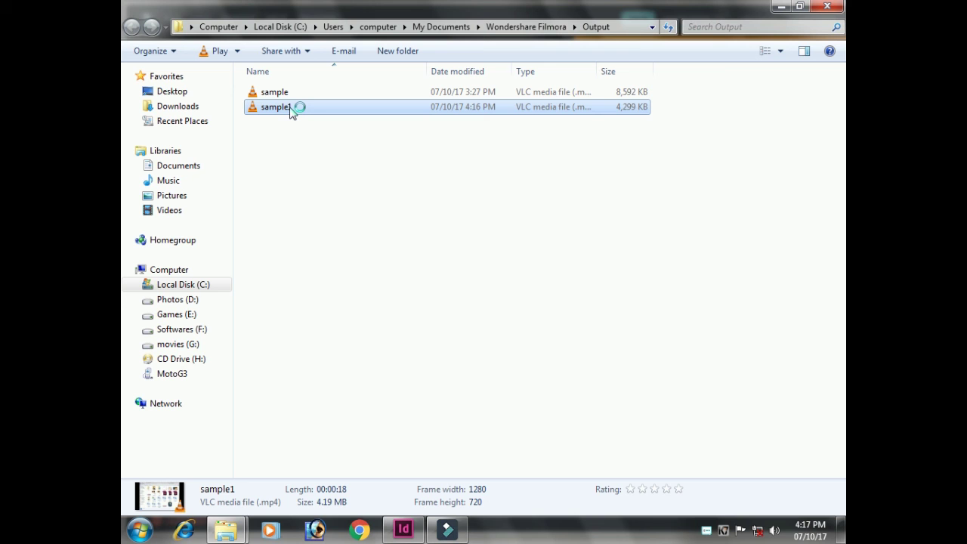